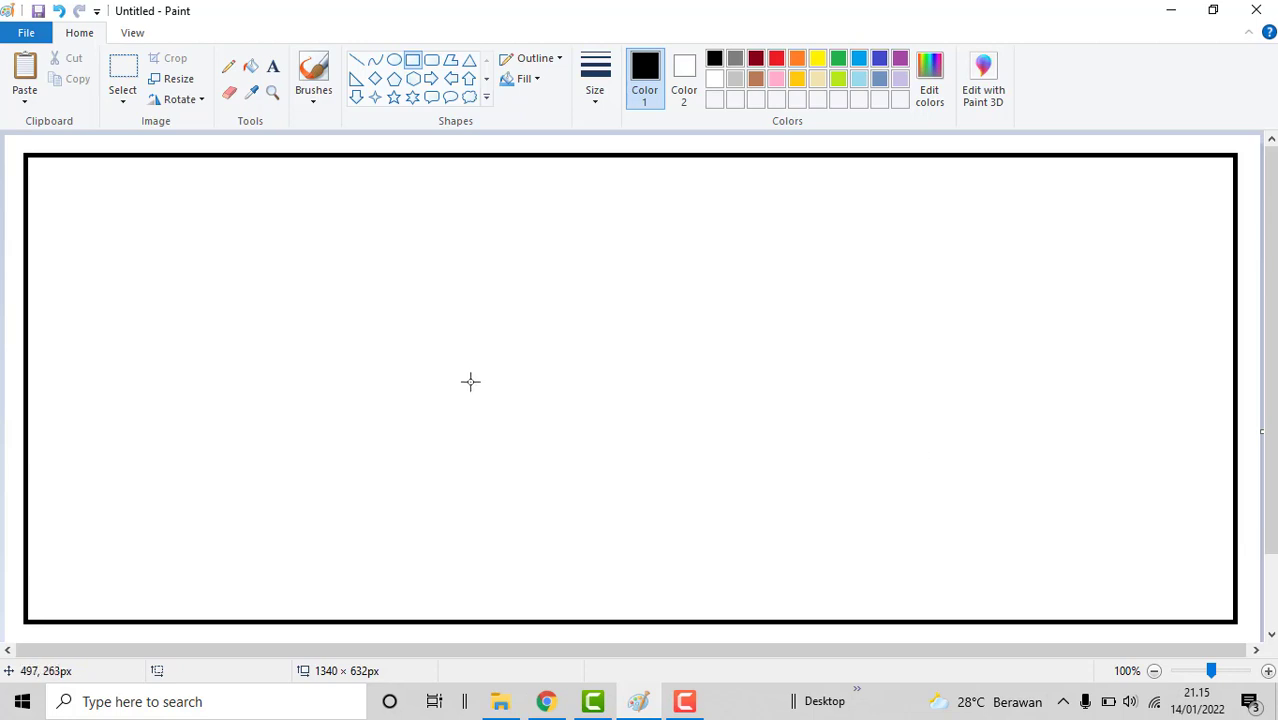
Draw a circle about 143 × 139 px for Thor's head in the left part of the frame and nudge it upward
click(394, 62)
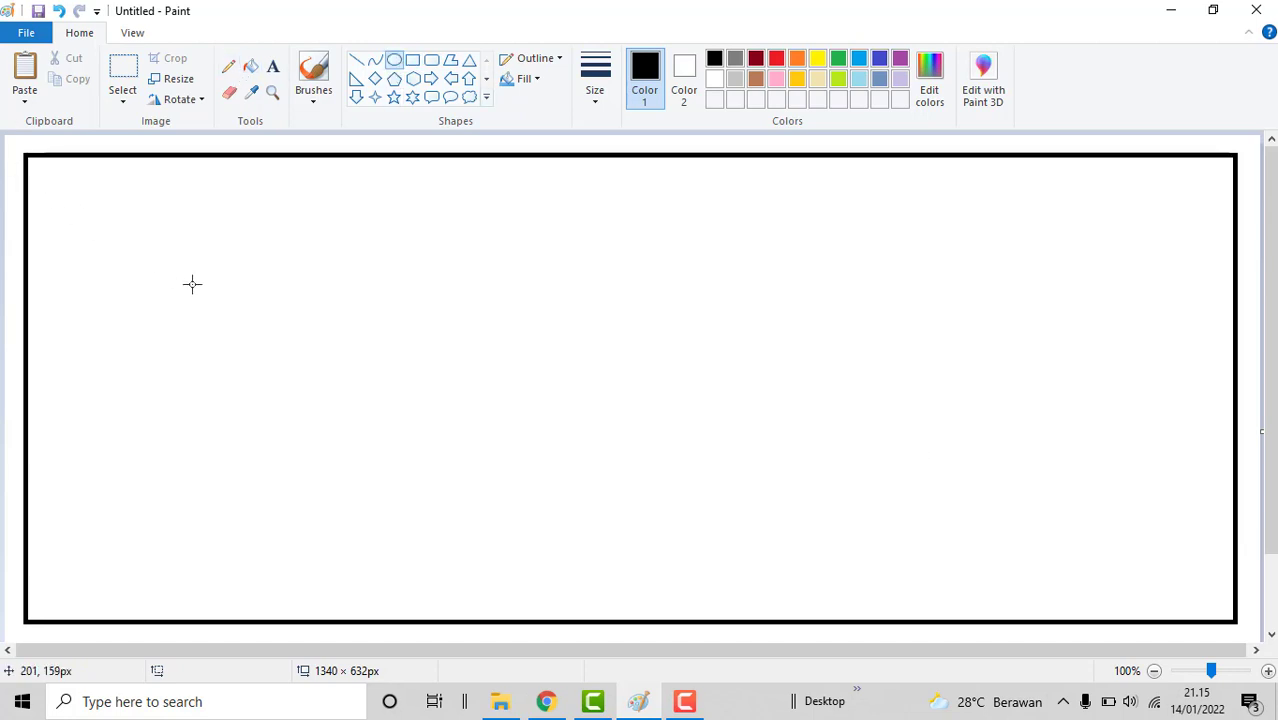
drag(190, 281, 258, 418)
drag(260, 340, 261, 318)
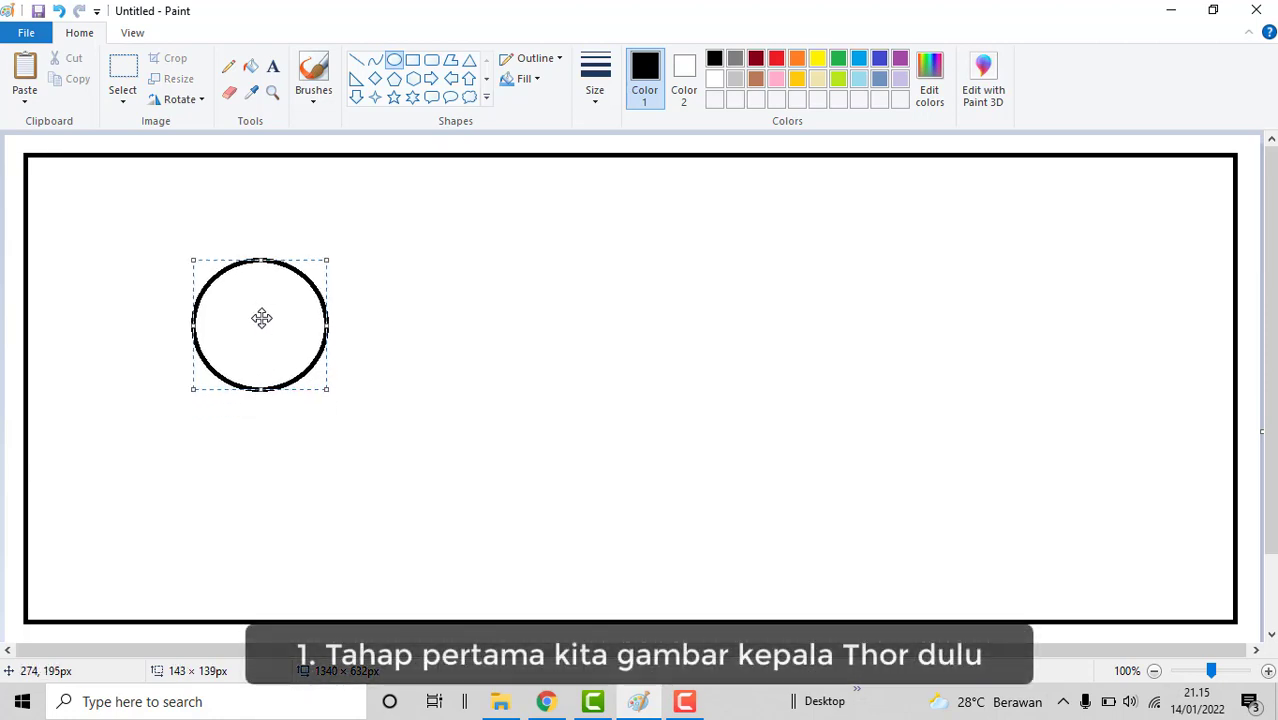
Sketch the helmet brim, the spike on top, the mouth and angry eyebrows on the head with the thickest Pencil
click(228, 66)
click(595, 85)
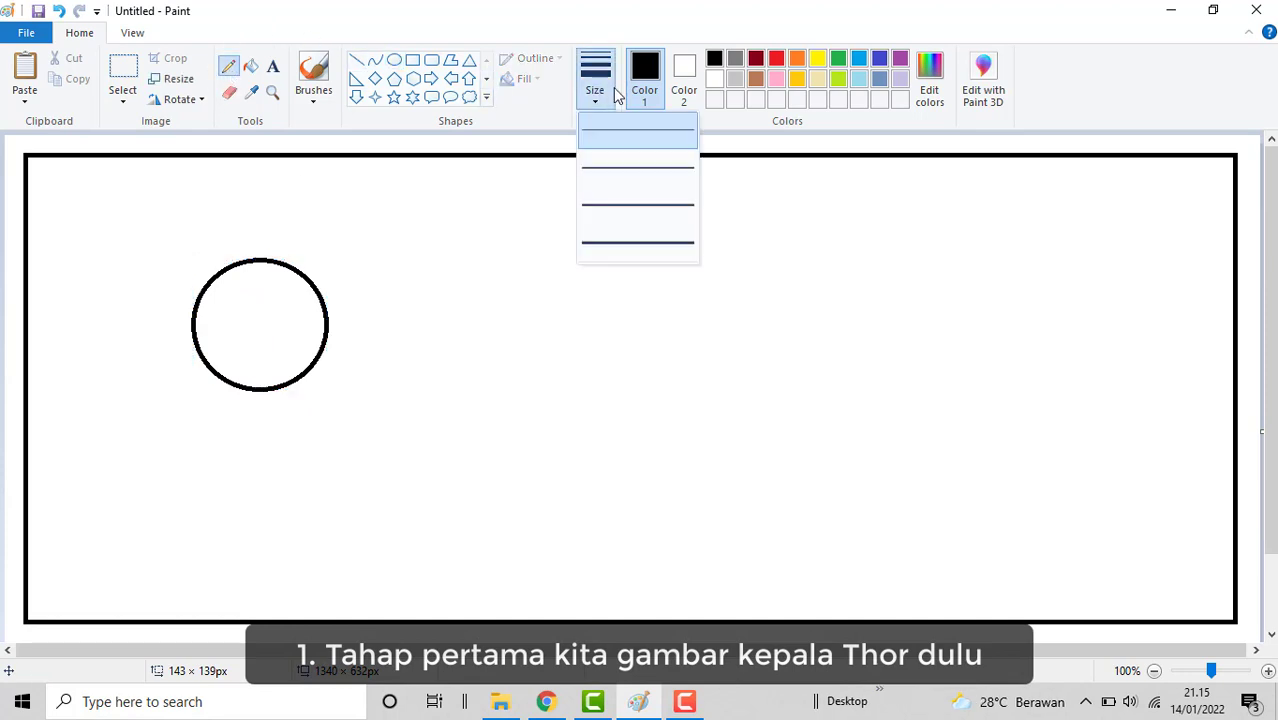
click(605, 250)
drag(191, 319, 330, 339)
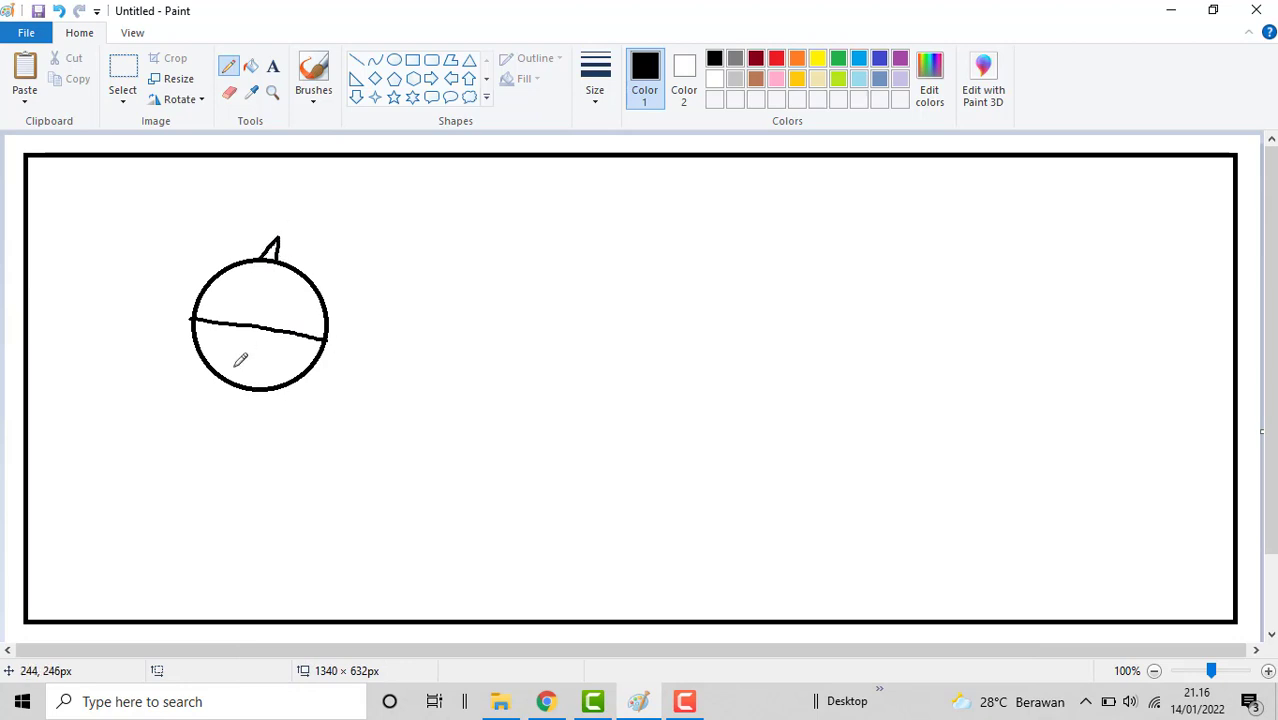
drag(231, 370, 256, 373)
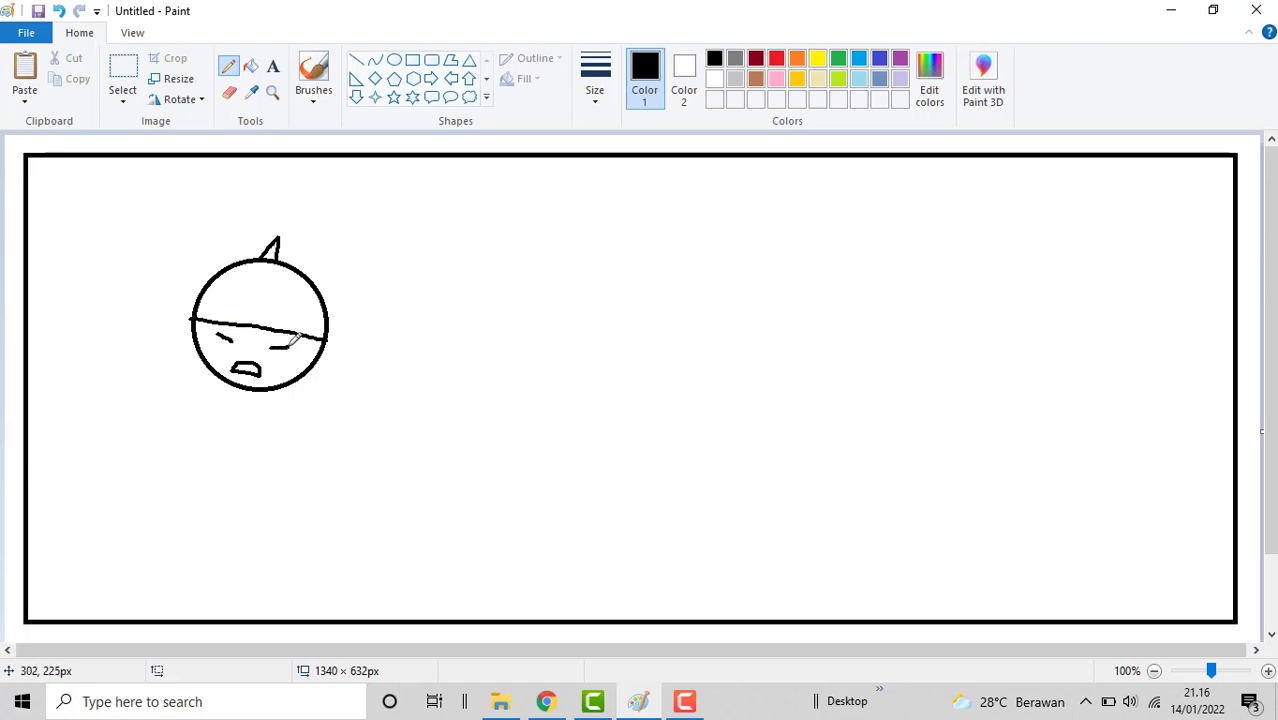
Draw two small thinner-outlined ovals as eyes under the eyebrows and a third one overlapping the chin as a clasp
click(394, 60)
click(595, 78)
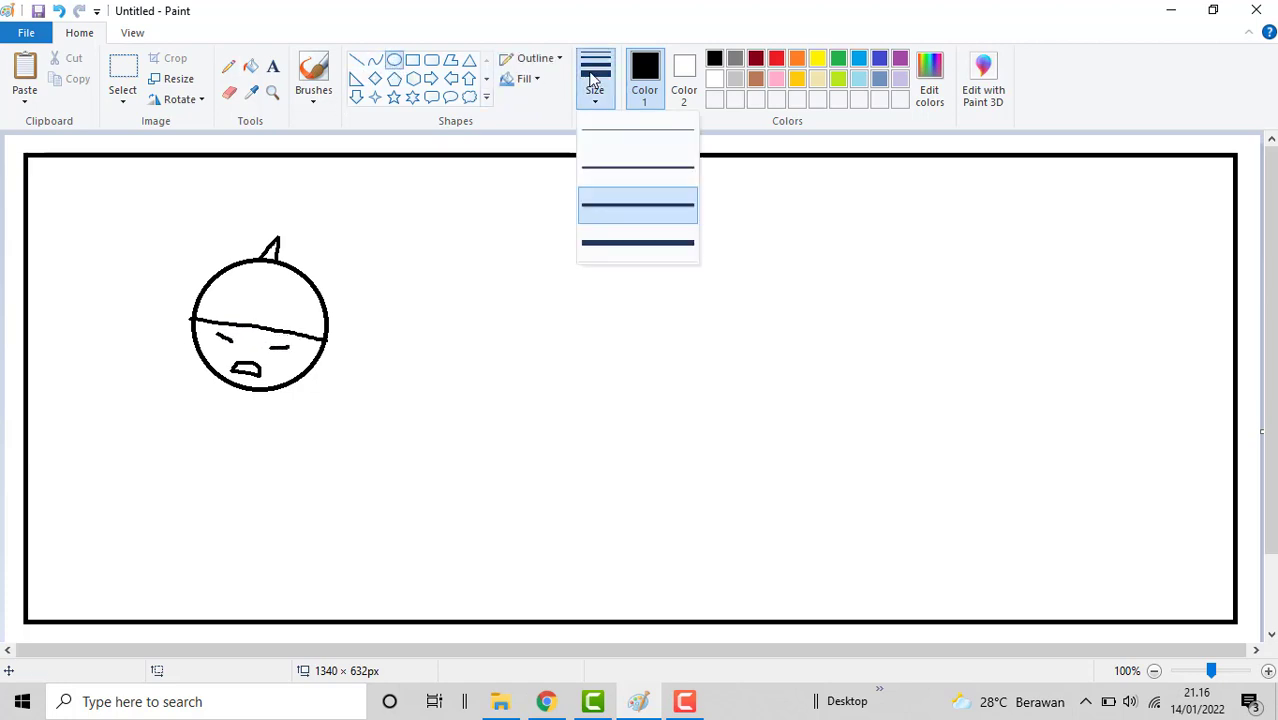
click(600, 177)
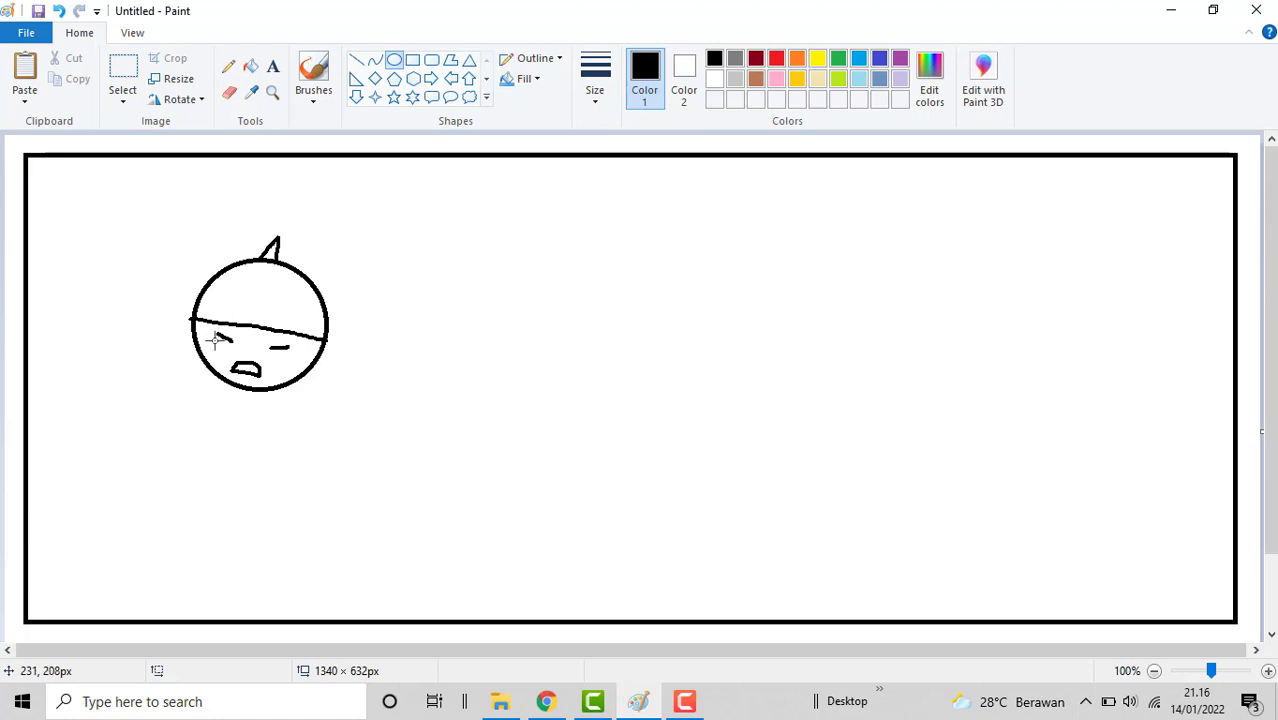
drag(218, 338, 289, 362)
click(436, 354)
drag(232, 379, 255, 401)
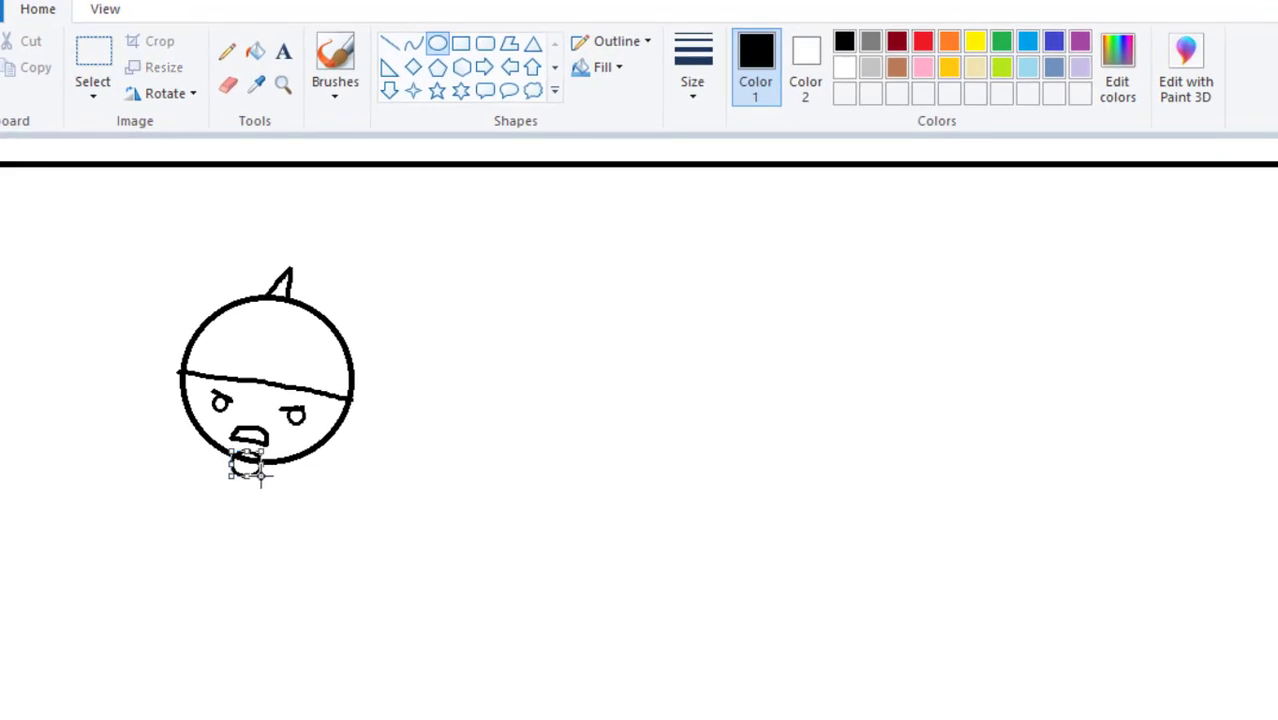
Draw collar pieces on both sides of the clasp with the thickest Pencil and erase the part of the clasp inside the head
click(232, 53)
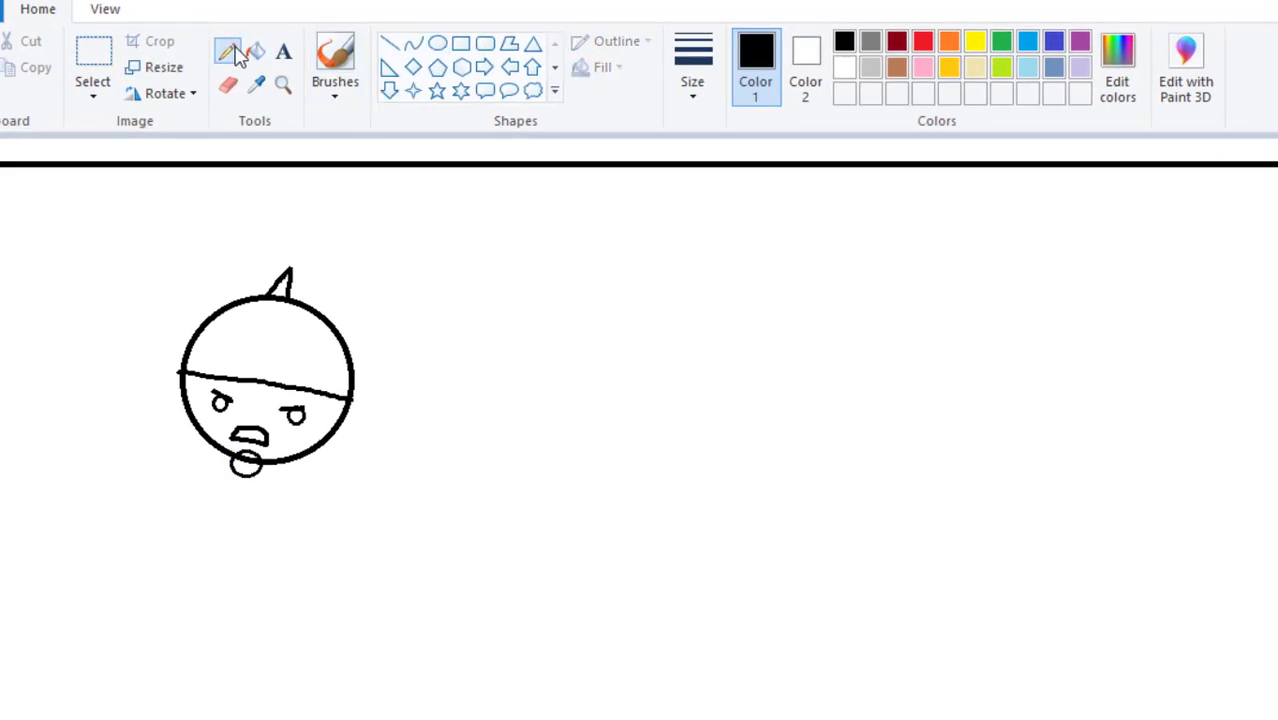
click(694, 62)
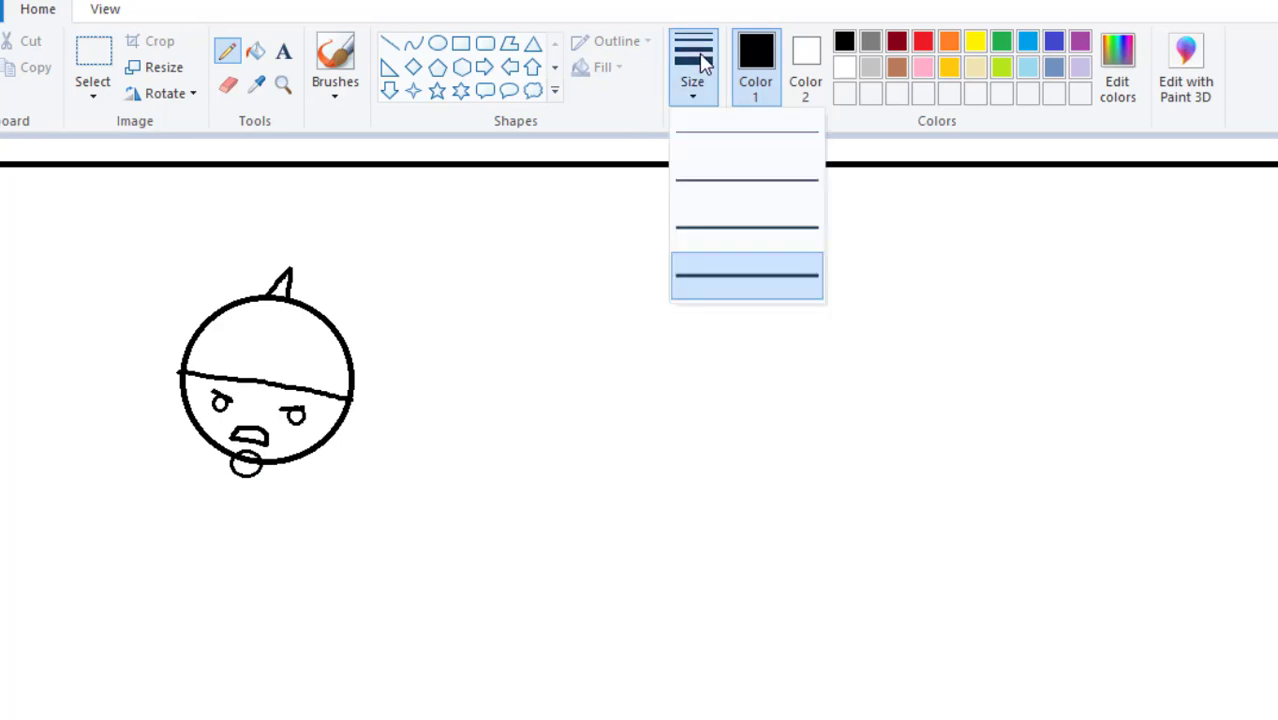
click(706, 277)
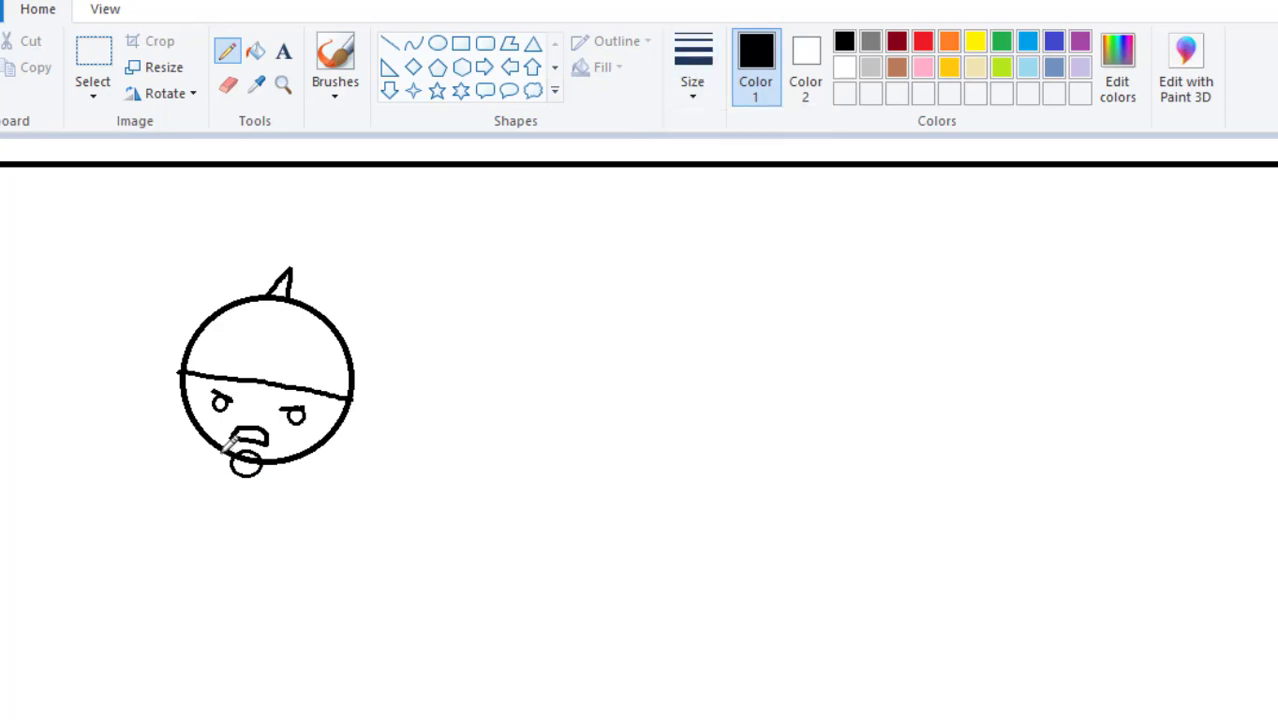
drag(222, 452, 233, 471)
click(228, 86)
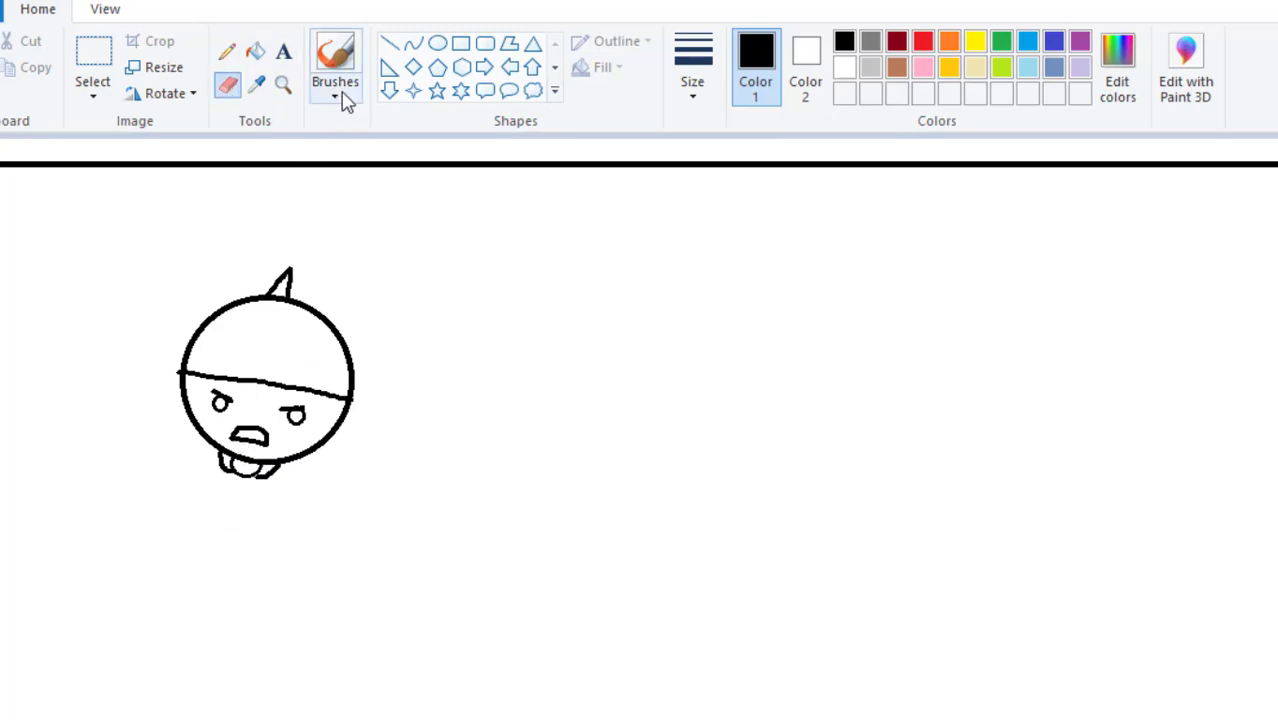
Draw the body outline with two short legs below the head using the Pencil
click(229, 52)
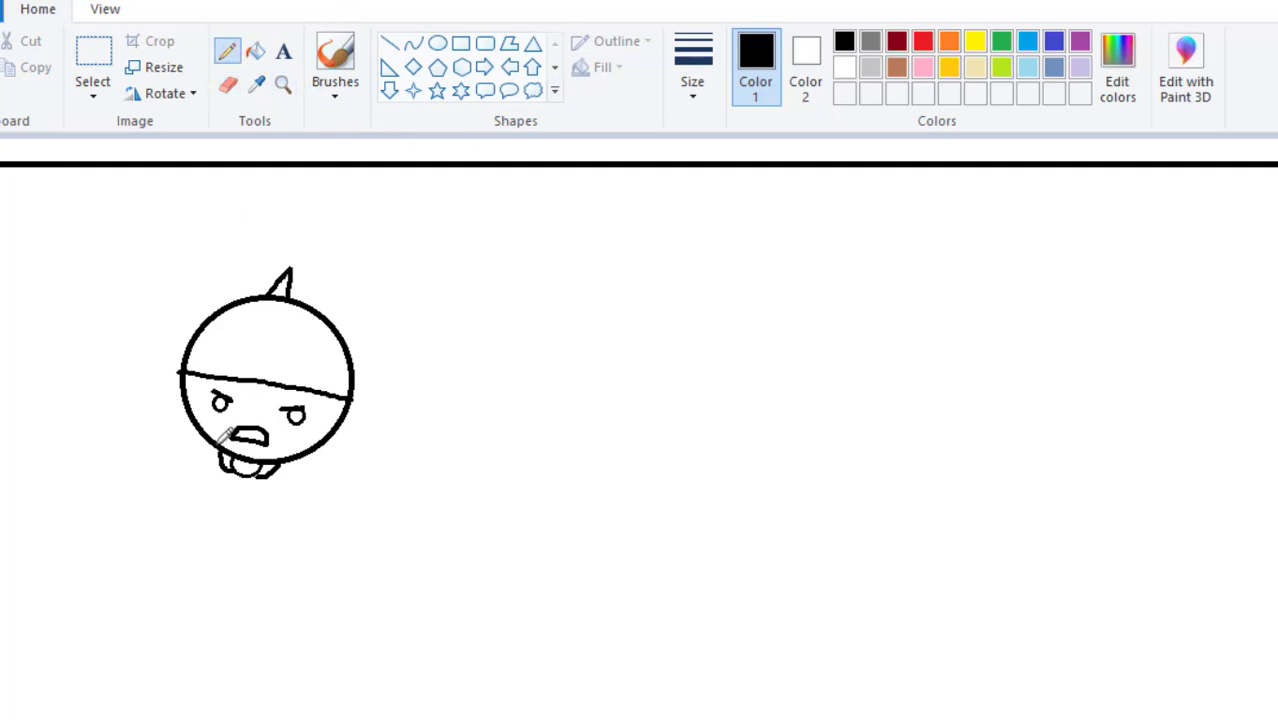
drag(217, 448, 184, 601)
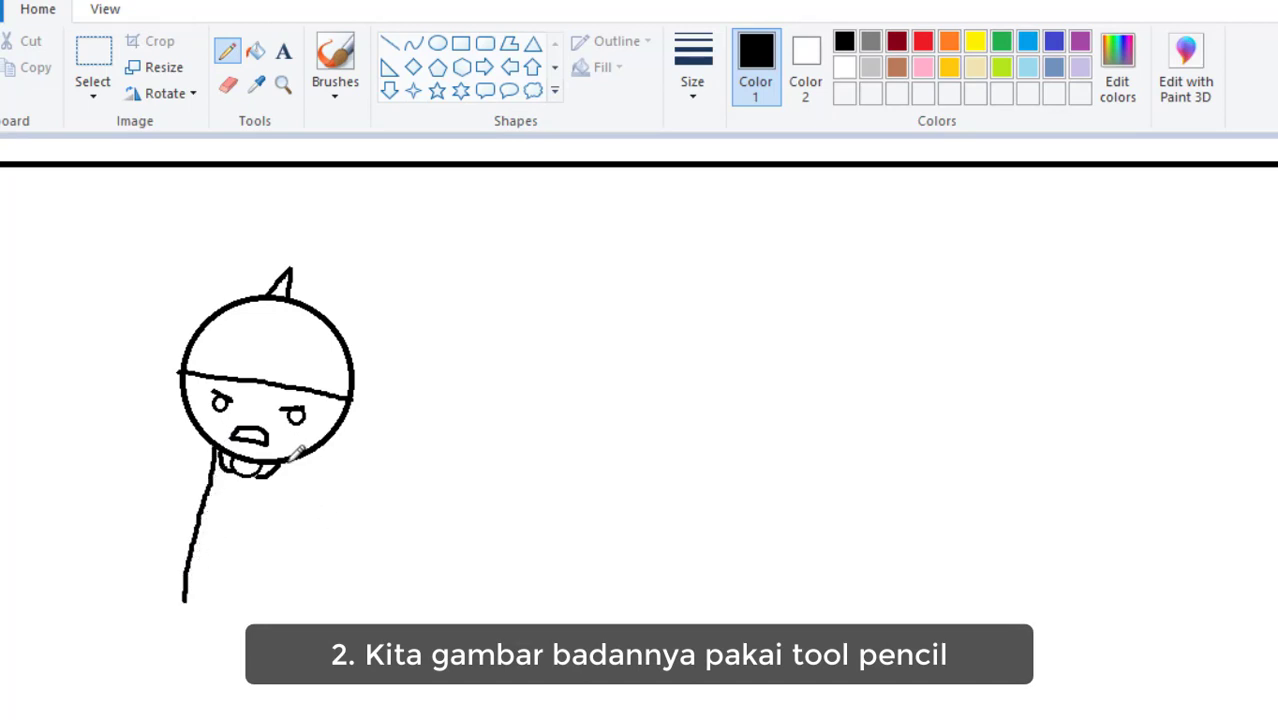
mouse_move(298, 452)
mouse_down()
mouse_move(323, 597)
mouse_move(313, 606)
mouse_move(296, 583)
mouse_move(186, 592)
mouse_up()
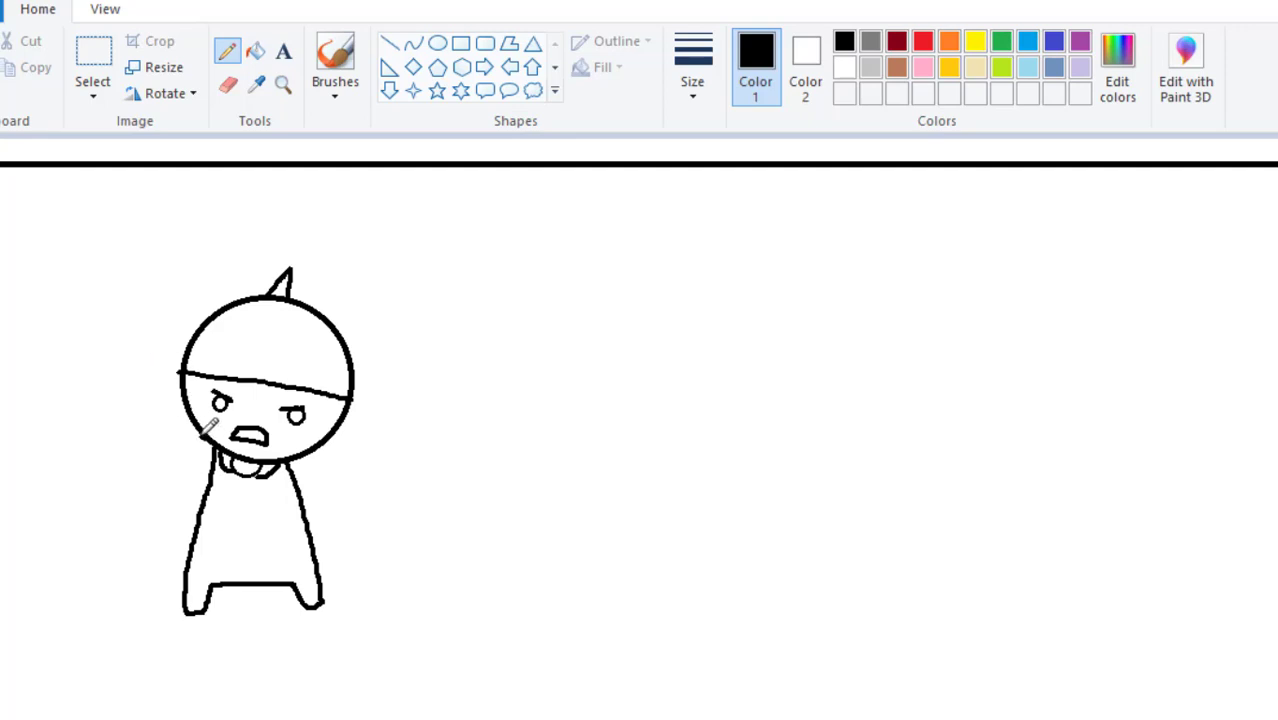
Draw a raised left arm and a lowered right arm with pointed sleeves, undoing and redrawing the lowered arm's closing stroke
mouse_move(208, 430)
mouse_down()
mouse_move(177, 402)
mouse_move(143, 402)
mouse_move(214, 480)
mouse_up()
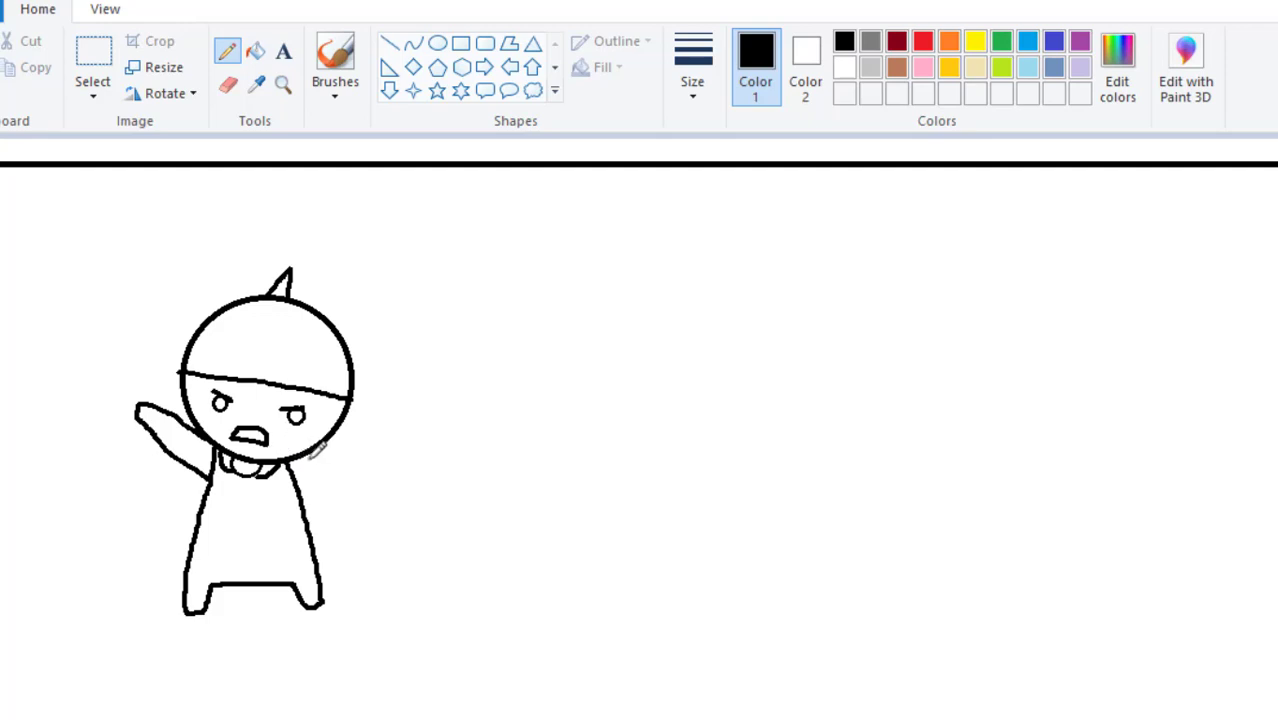
mouse_move(306, 451)
mouse_down()
mouse_move(307, 488)
mouse_move(322, 446)
mouse_up()
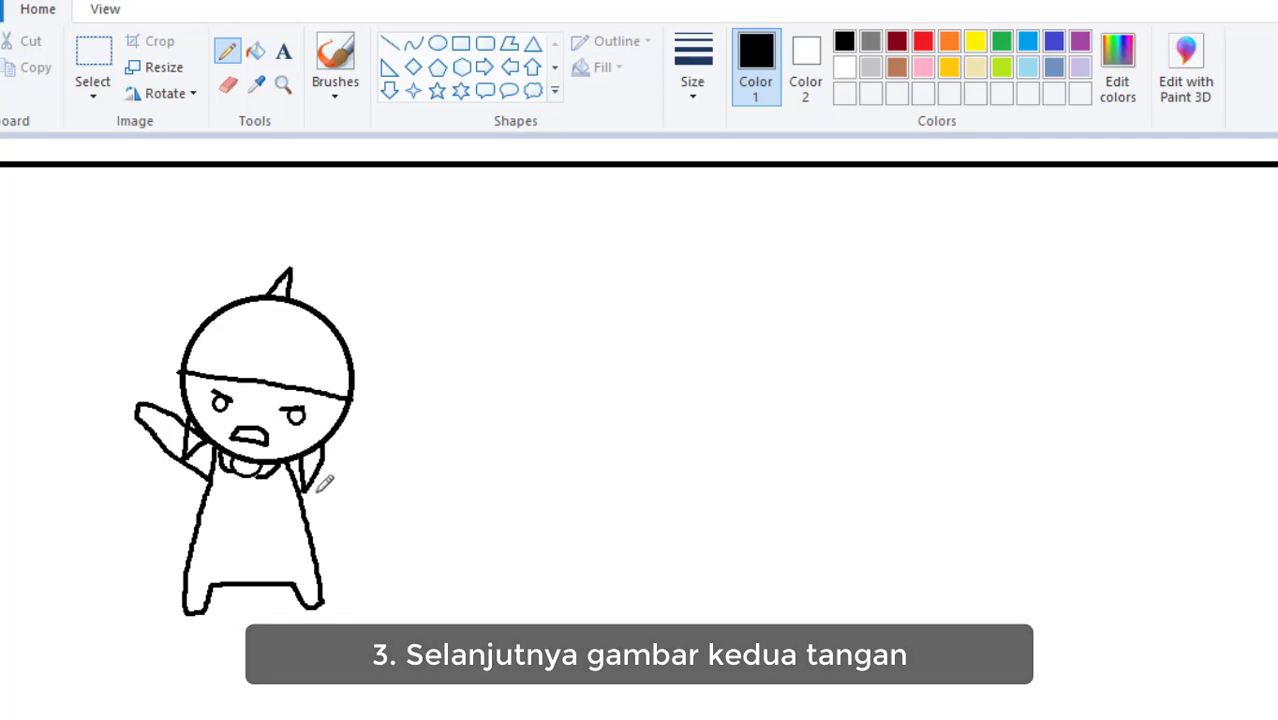
mouse_move(329, 456)
mouse_down()
mouse_move(338, 513)
mouse_move(321, 517)
mouse_move(316, 480)
mouse_up()
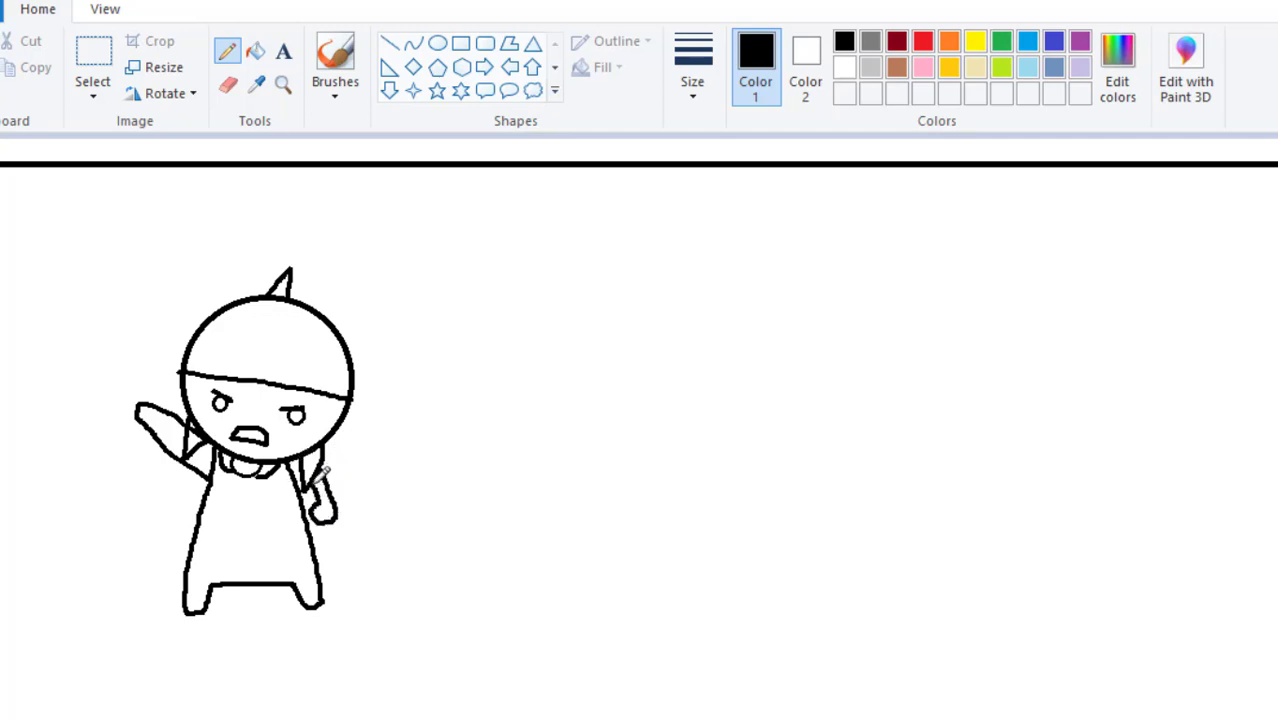
key(ctrl+z)
drag(320, 500, 311, 481)
Draw a jagged wing on the right side of the helmet
drag(351, 351, 390, 326)
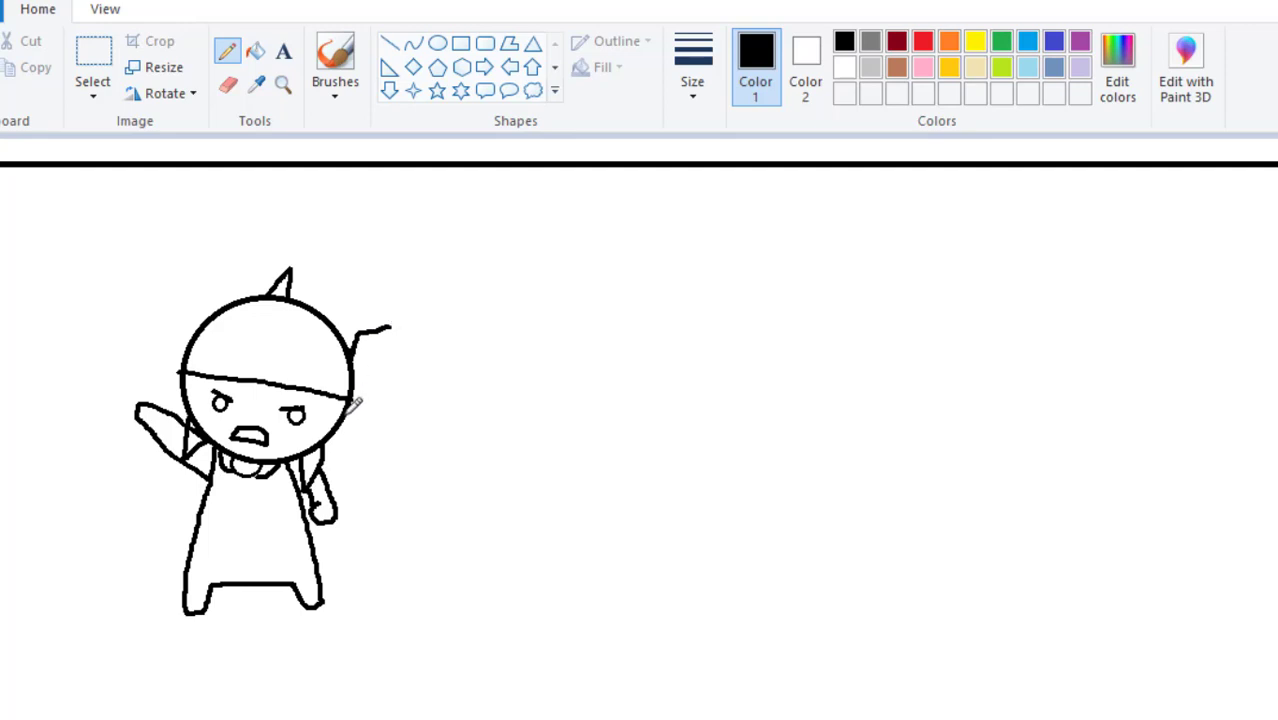
mouse_move(353, 408)
mouse_down()
mouse_move(373, 376)
mouse_move(367, 352)
mouse_move(392, 326)
mouse_up()
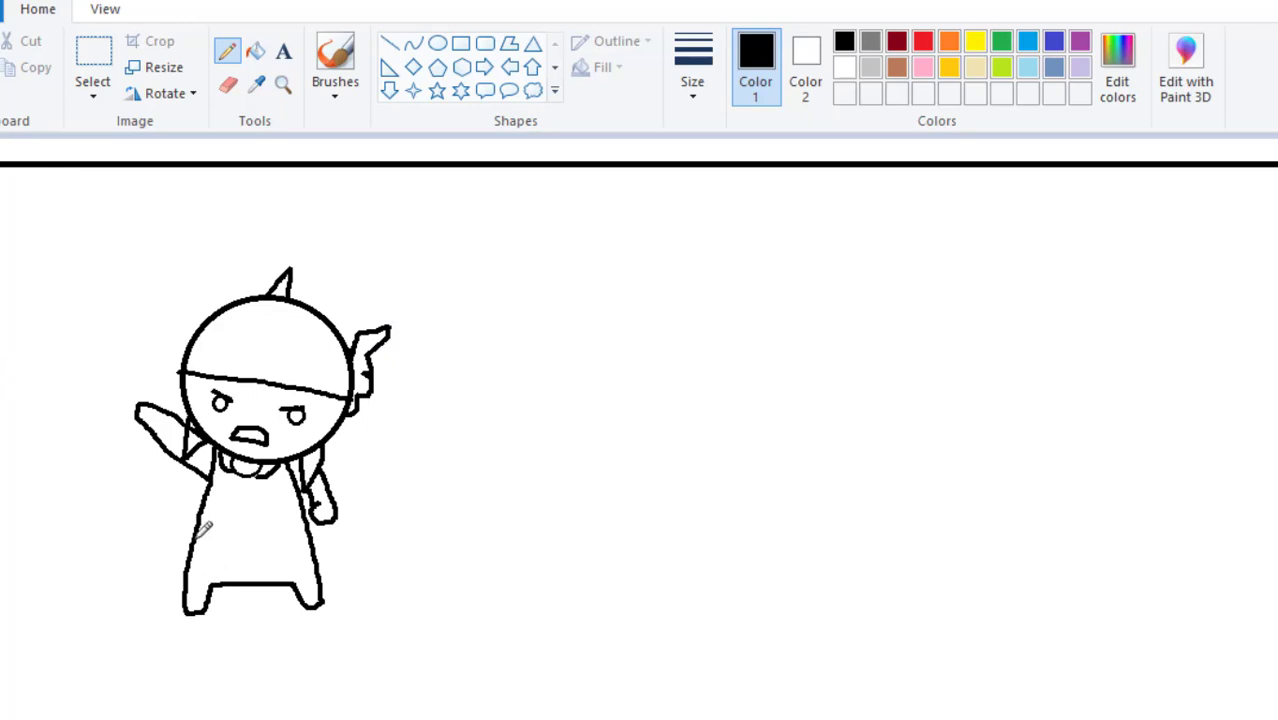
Add the waist line, boot and wrist bands, and a cape flaring out on both sides of the body
drag(199, 537, 312, 542)
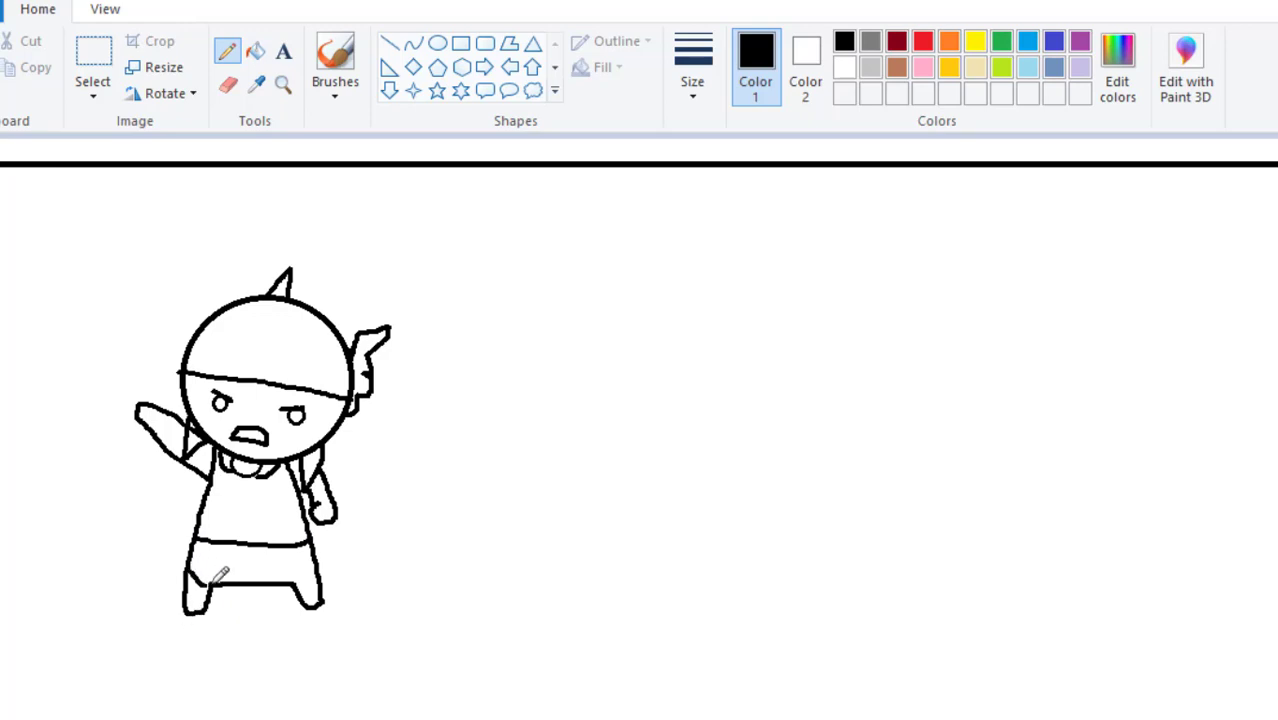
drag(214, 582, 300, 579)
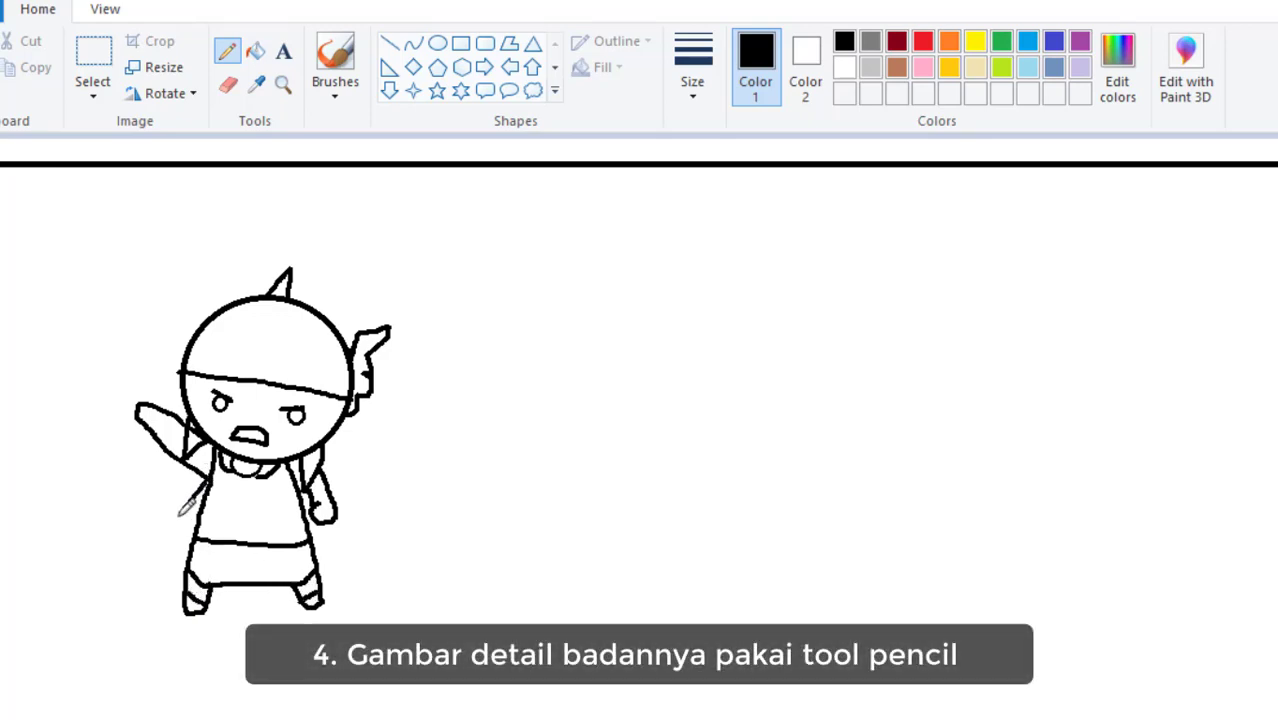
mouse_move(181, 514)
mouse_down()
mouse_move(139, 554)
mouse_move(205, 570)
mouse_up()
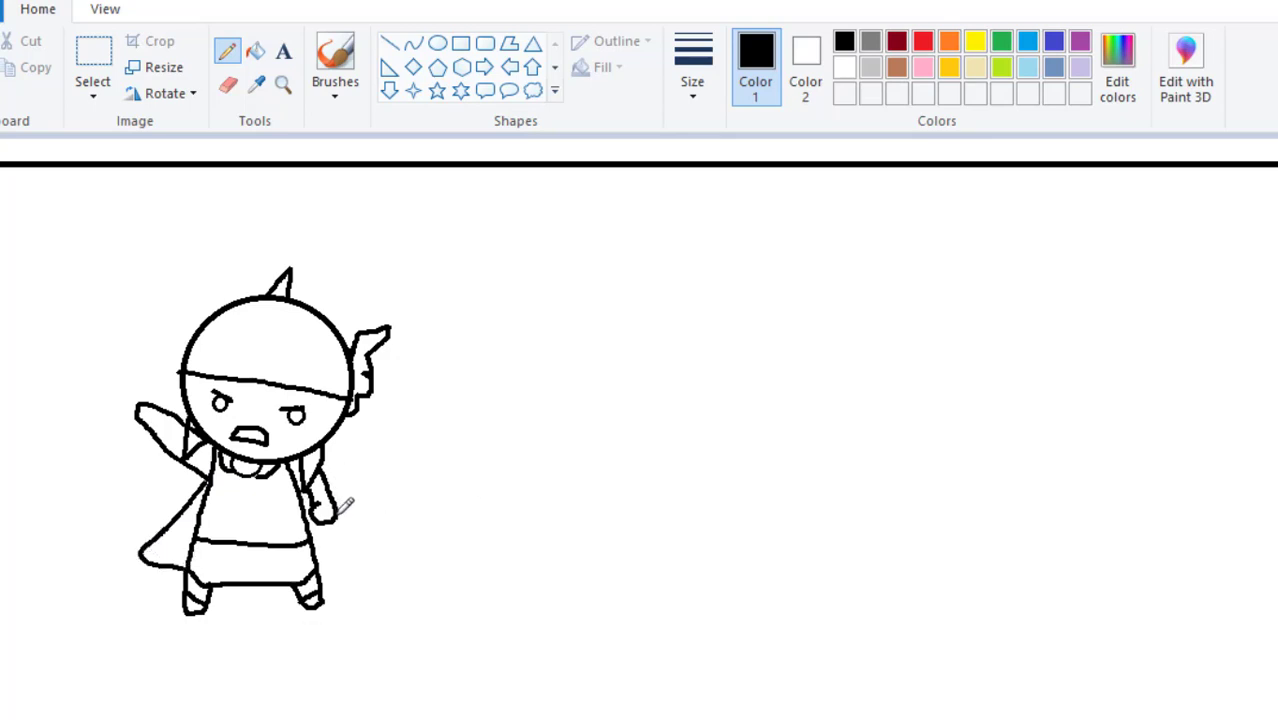
mouse_move(340, 510)
mouse_down()
mouse_move(362, 566)
mouse_move(326, 564)
mouse_up()
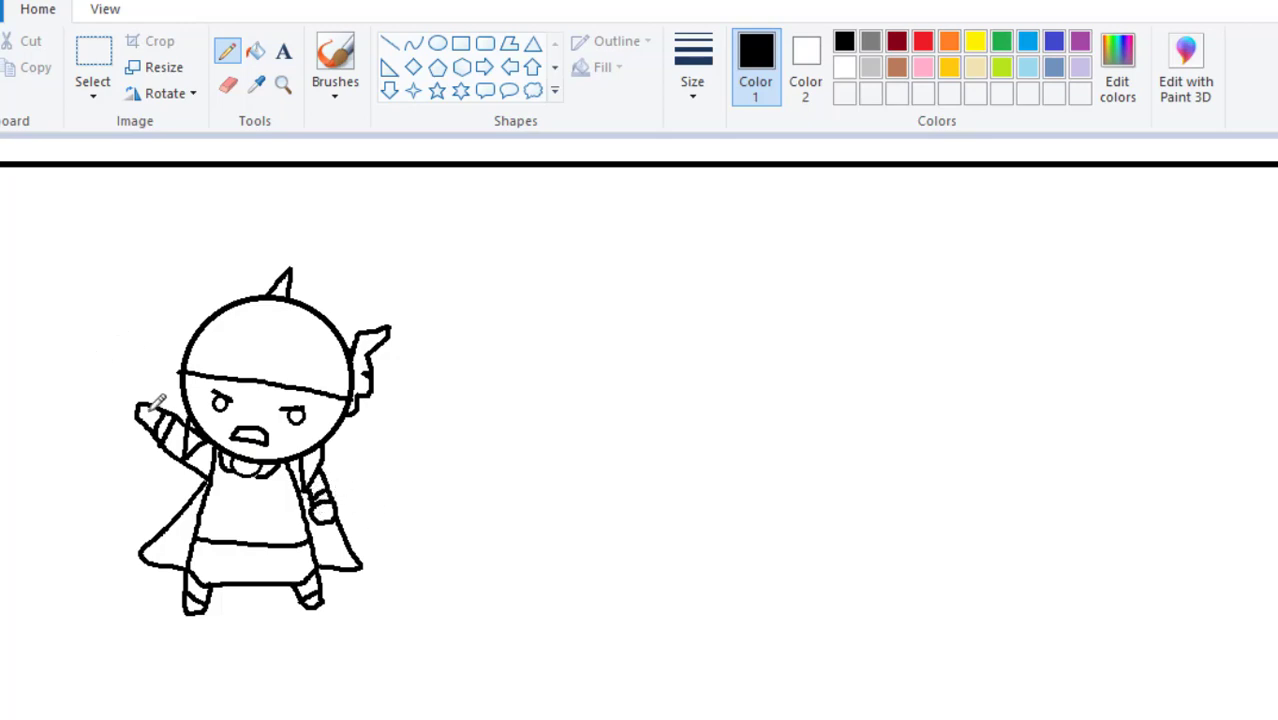
Draw a hammer with a knob on top in the raised hand and a matching wing on the helmet's left side
mouse_move(148, 400)
mouse_down()
mouse_move(146, 369)
mouse_move(159, 378)
mouse_move(159, 404)
mouse_move(126, 366)
mouse_move(180, 362)
mouse_move(178, 336)
mouse_move(130, 340)
mouse_move(134, 360)
mouse_move(123, 345)
mouse_up()
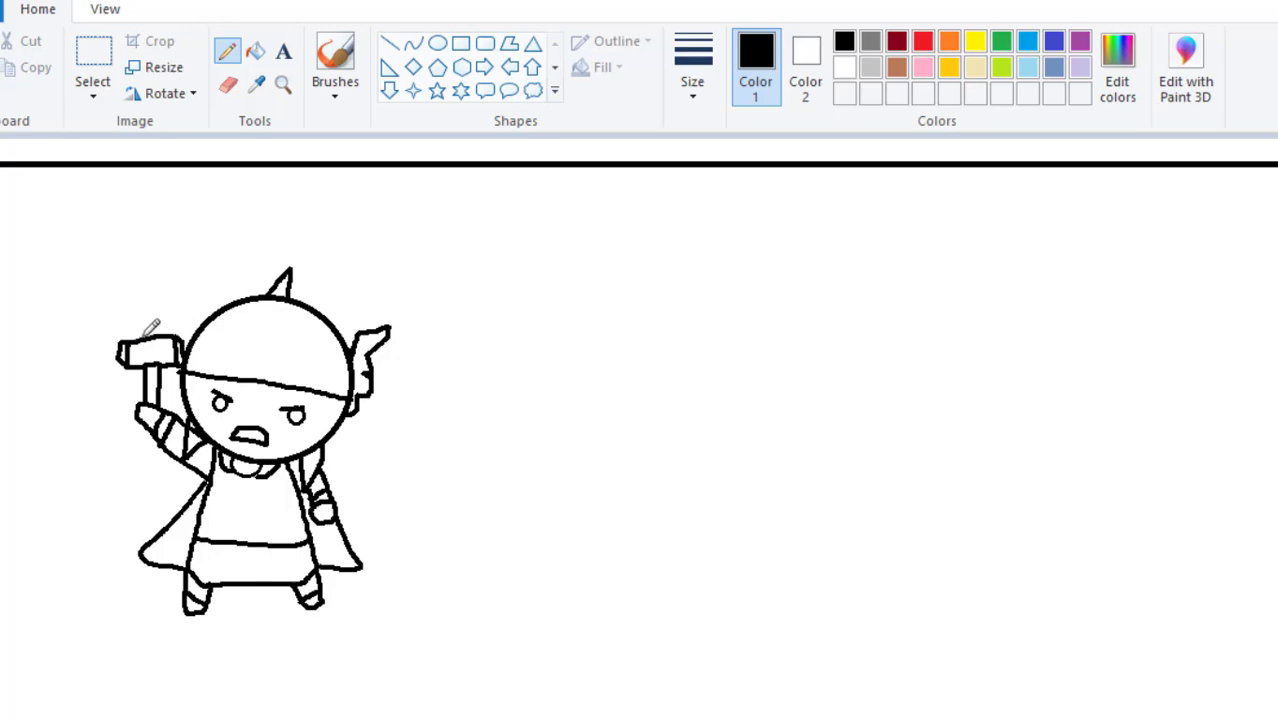
drag(144, 336, 161, 329)
drag(151, 323, 157, 328)
mouse_move(205, 322)
mouse_down()
mouse_move(172, 286)
mouse_move(158, 298)
mouse_move(176, 310)
mouse_up()
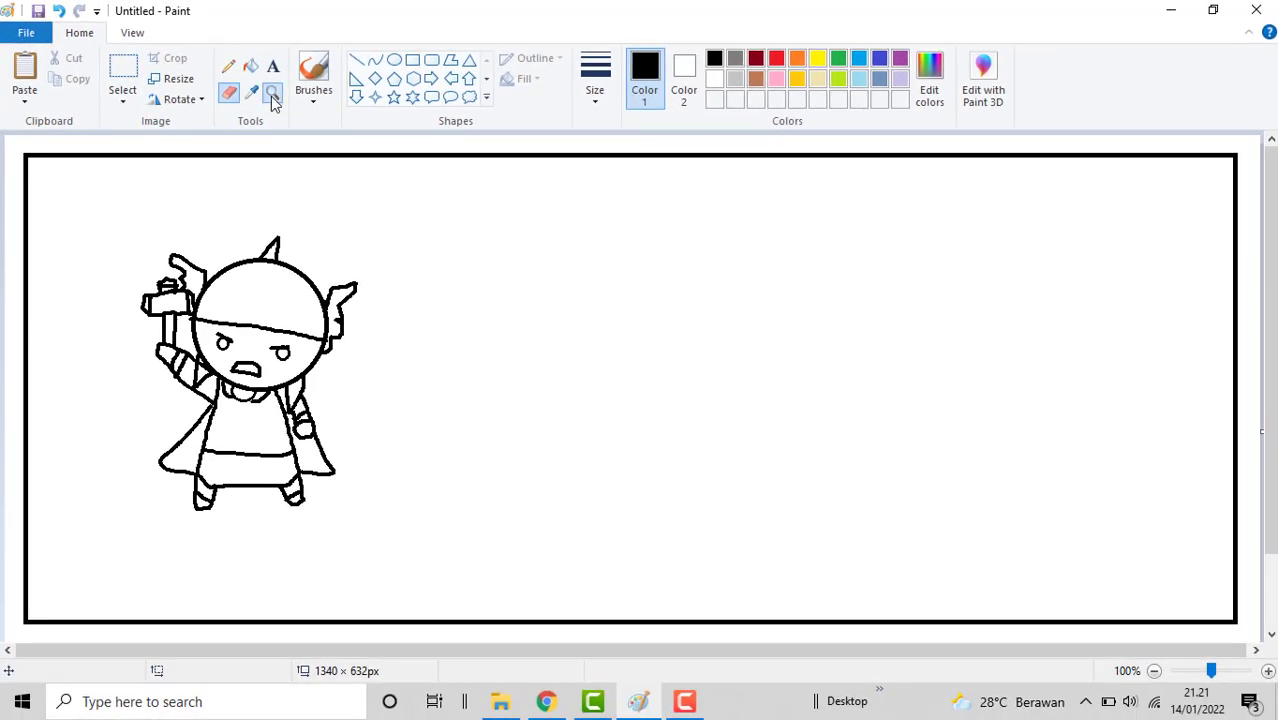
Erase the stray line where the raised arm meets the head, using a smaller eraser at 300% zoom
click(272, 92)
click(194, 391)
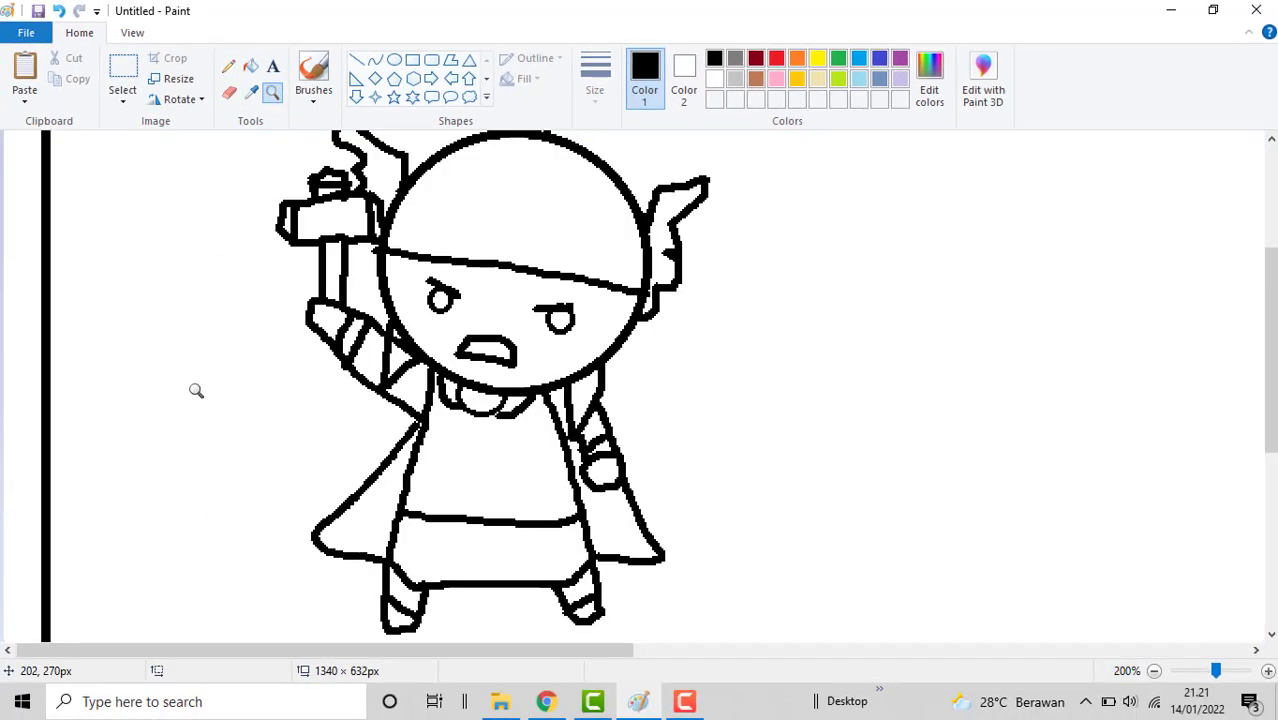
click(480, 390)
click(230, 92)
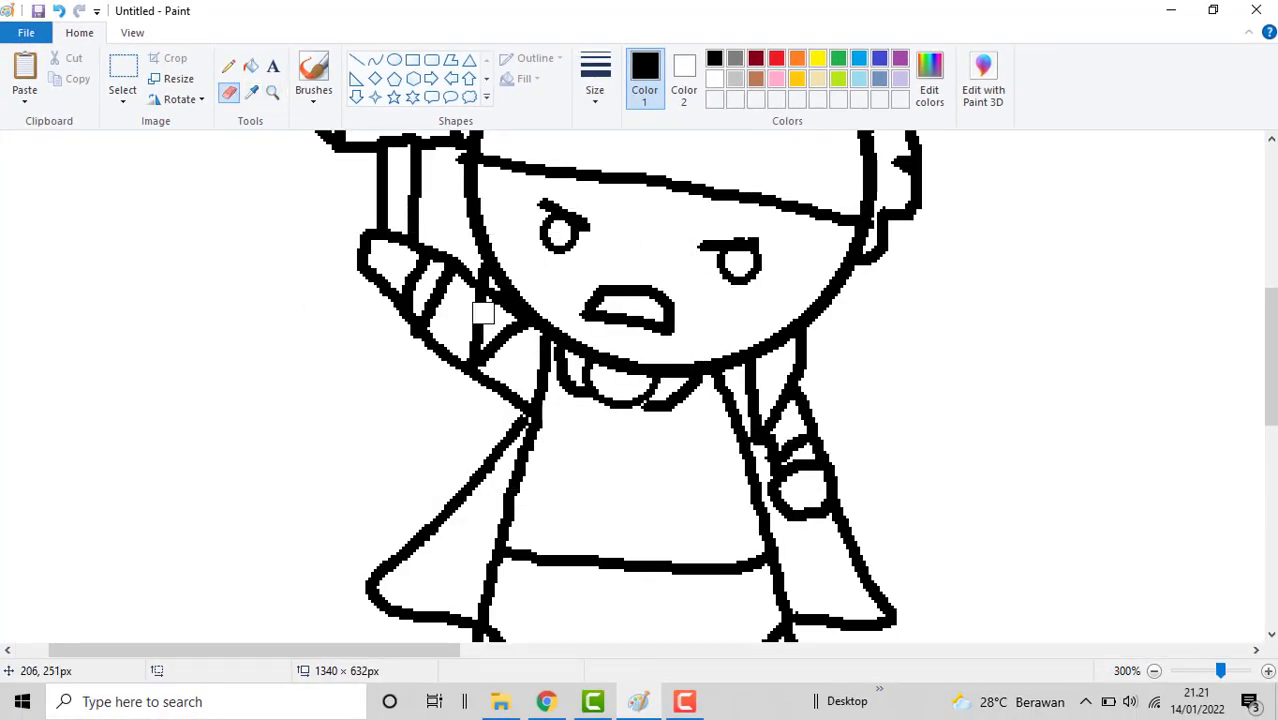
click(594, 85)
click(636, 180)
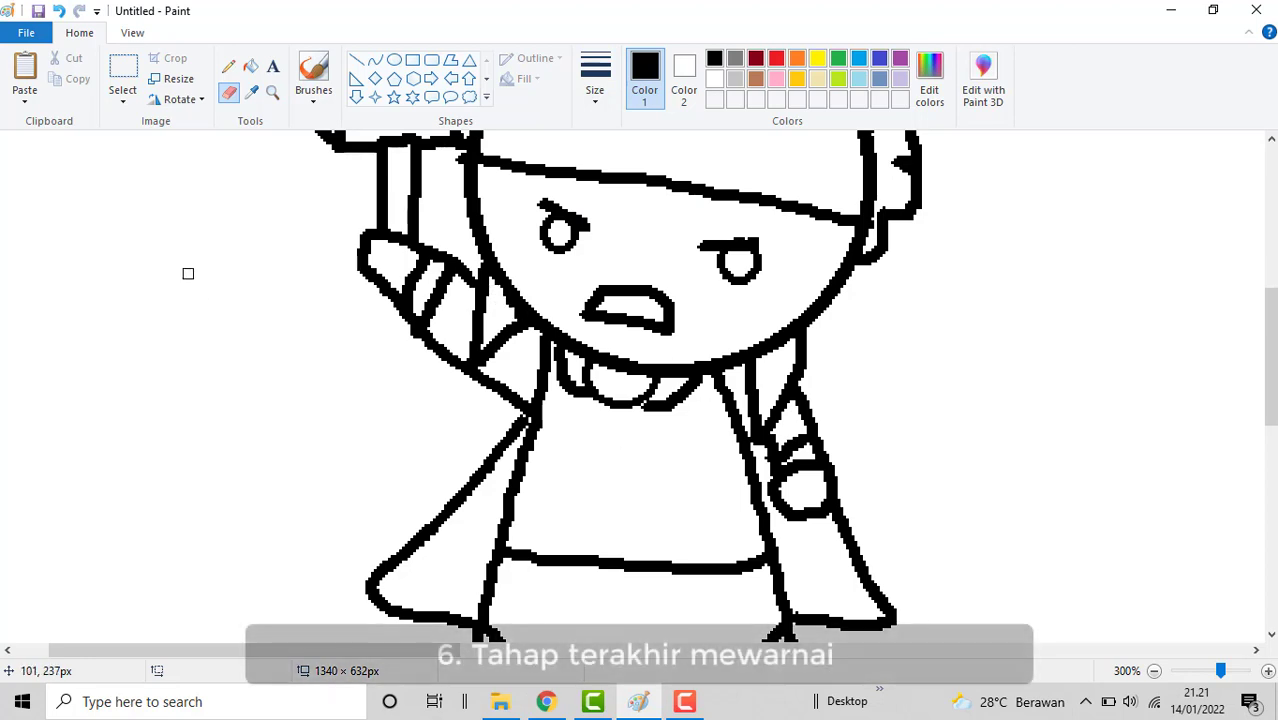
Fill the mouth and both eyes with black
click(637, 298)
click(565, 228)
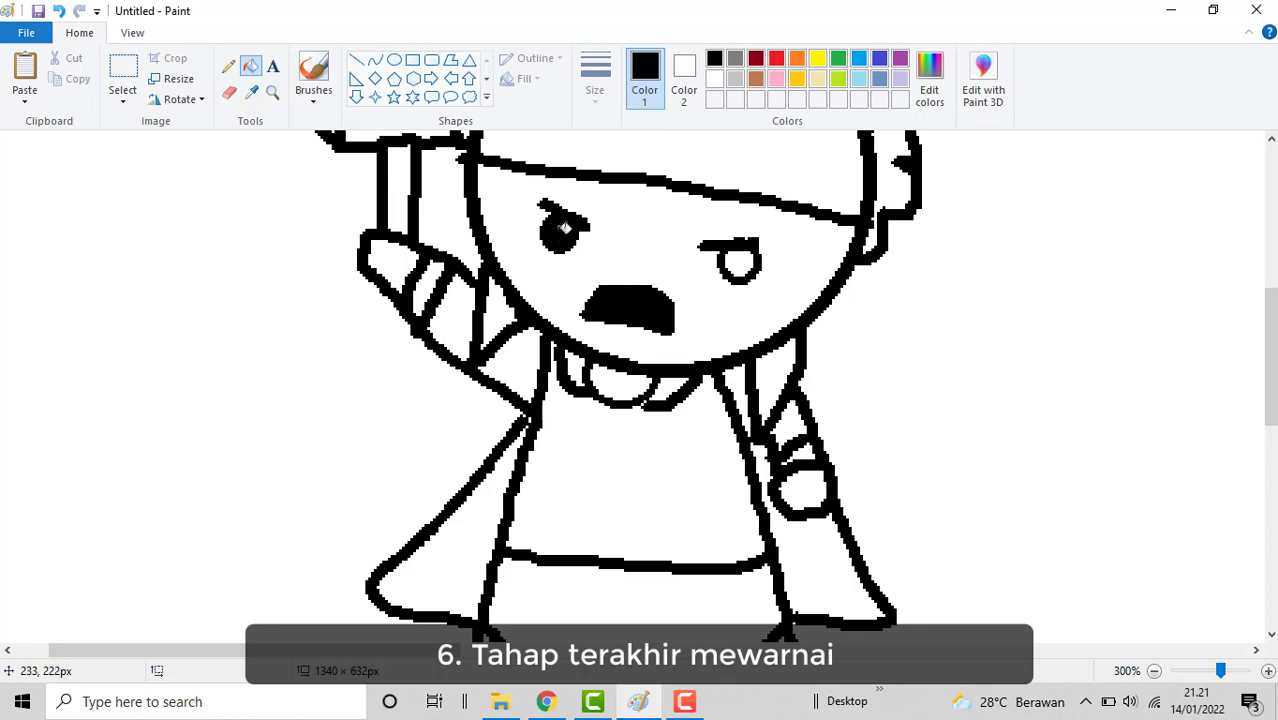
click(739, 264)
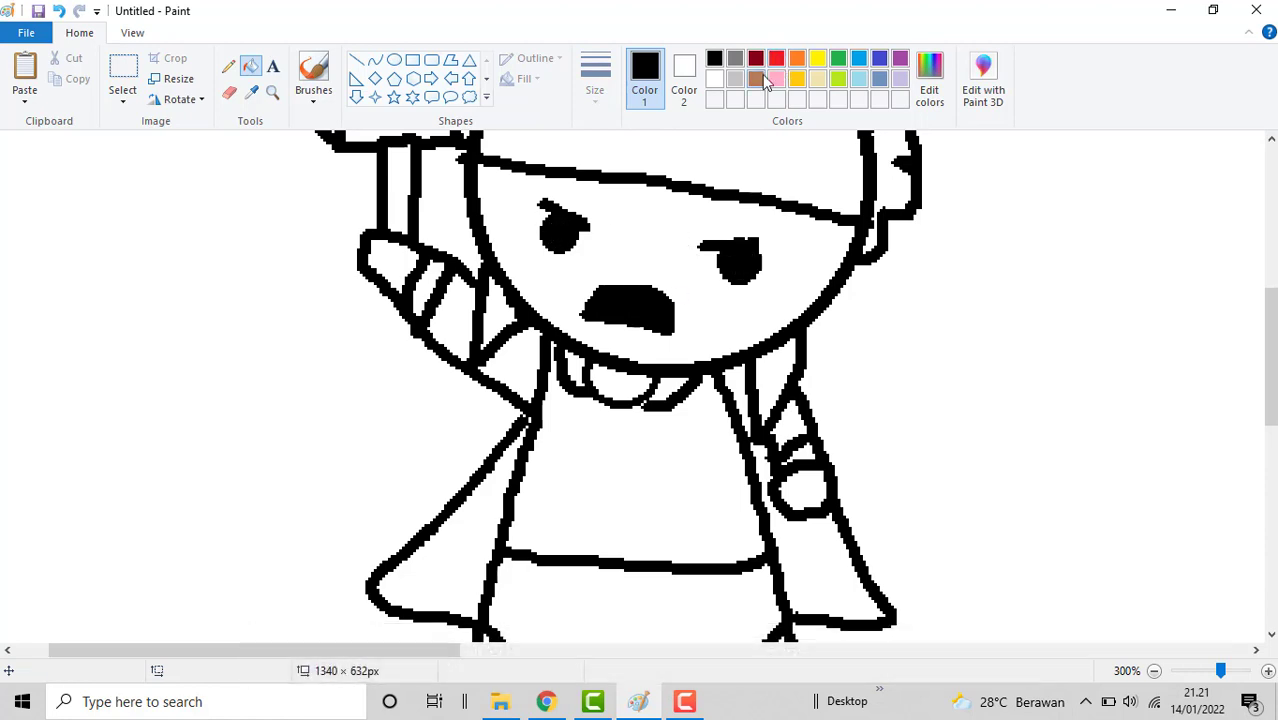
Fill the hammer's handle and the knob above its head with brown
click(756, 79)
click(397, 156)
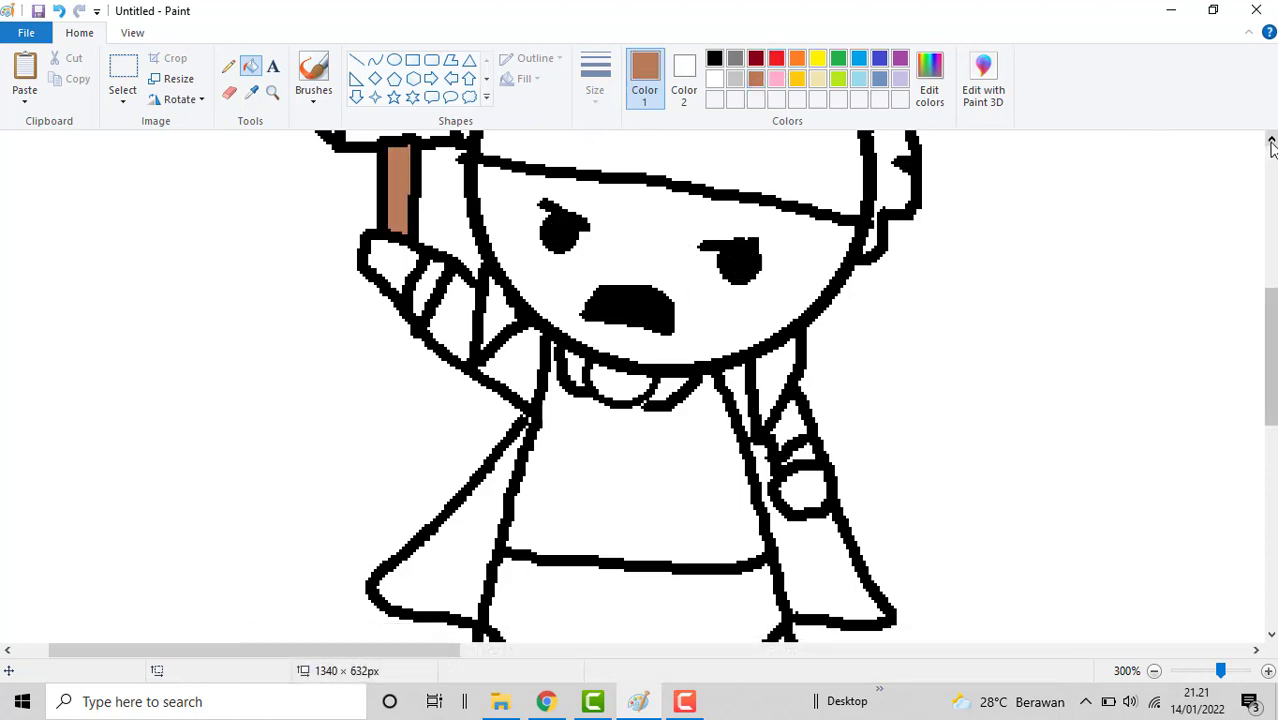
scroll(1272, 146, up, 3)
click(390, 318)
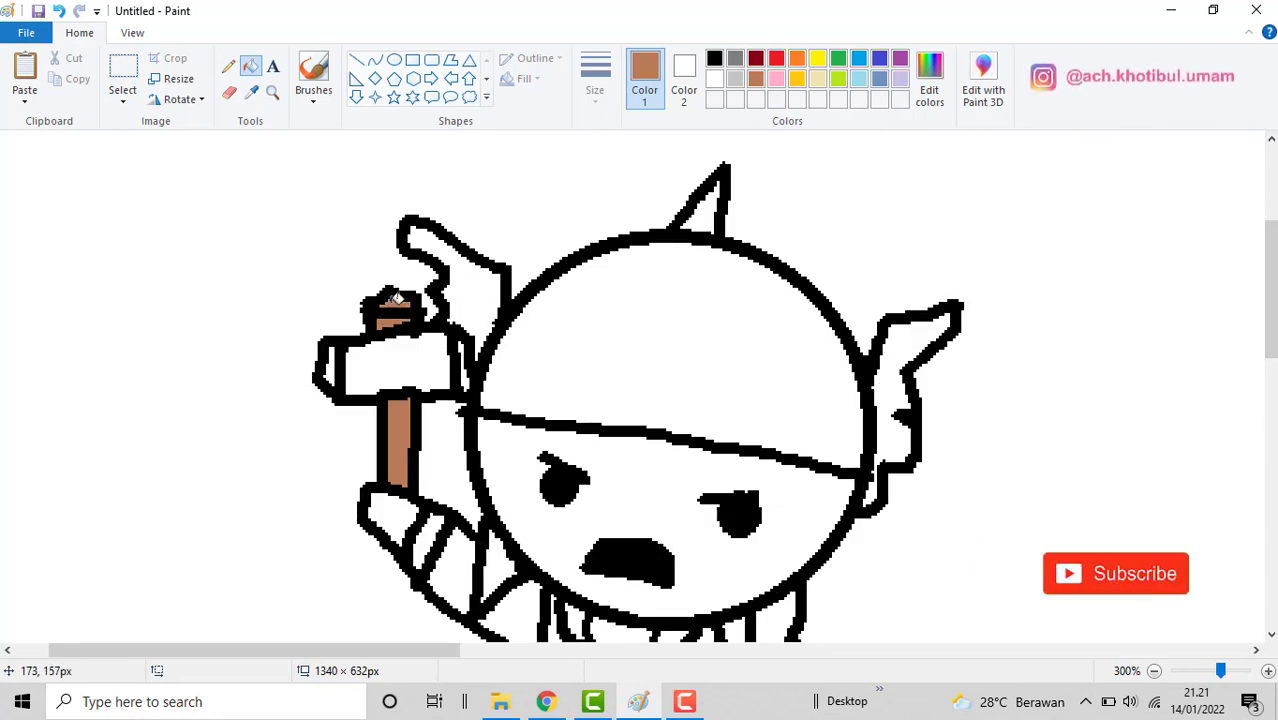
Fill the helmet dome and the front face of the hammer head with light gray
click(735, 79)
click(656, 266)
click(392, 362)
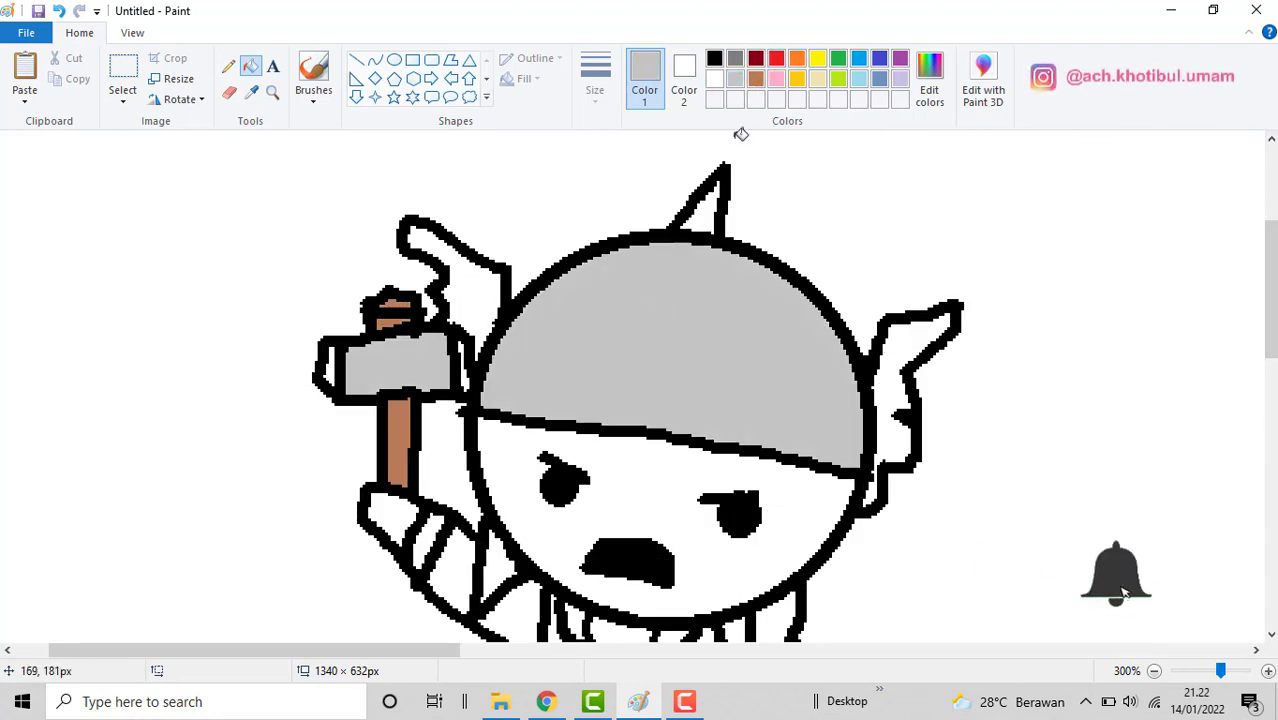
Fill the two end faces of the hammer head with Gray-50%
click(735, 58)
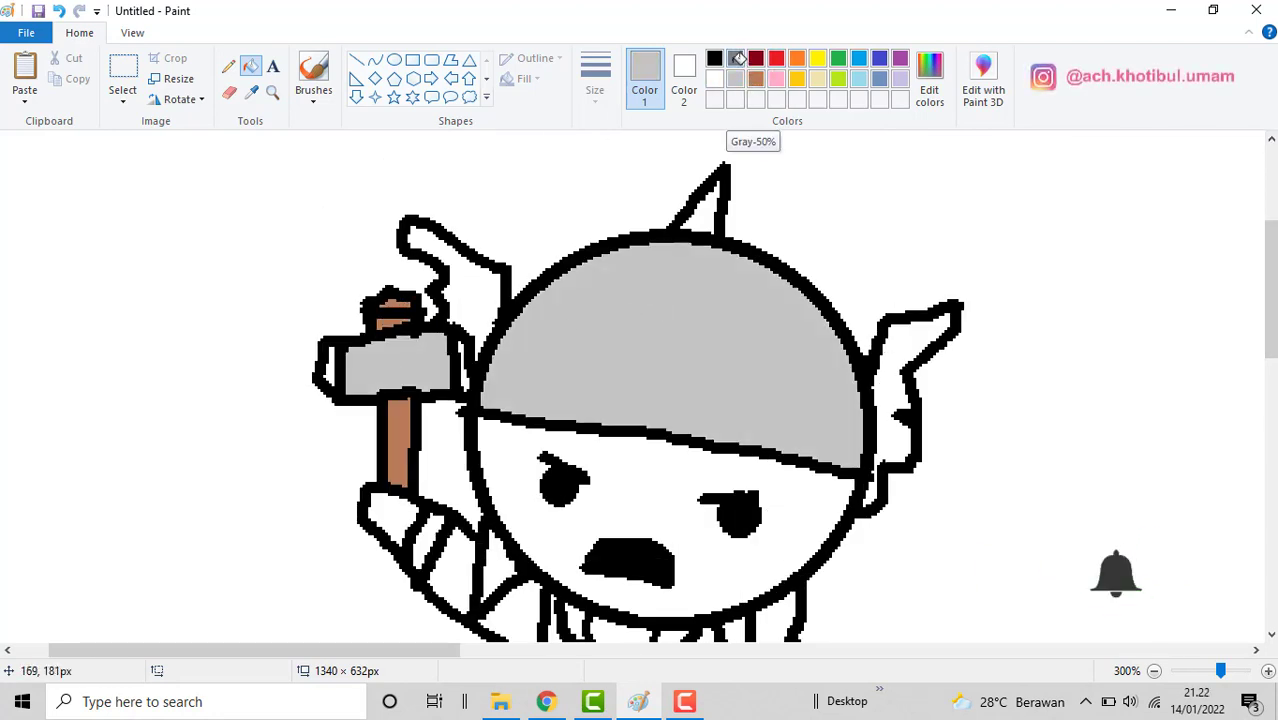
click(470, 366)
key(ctrl+z)
click(468, 366)
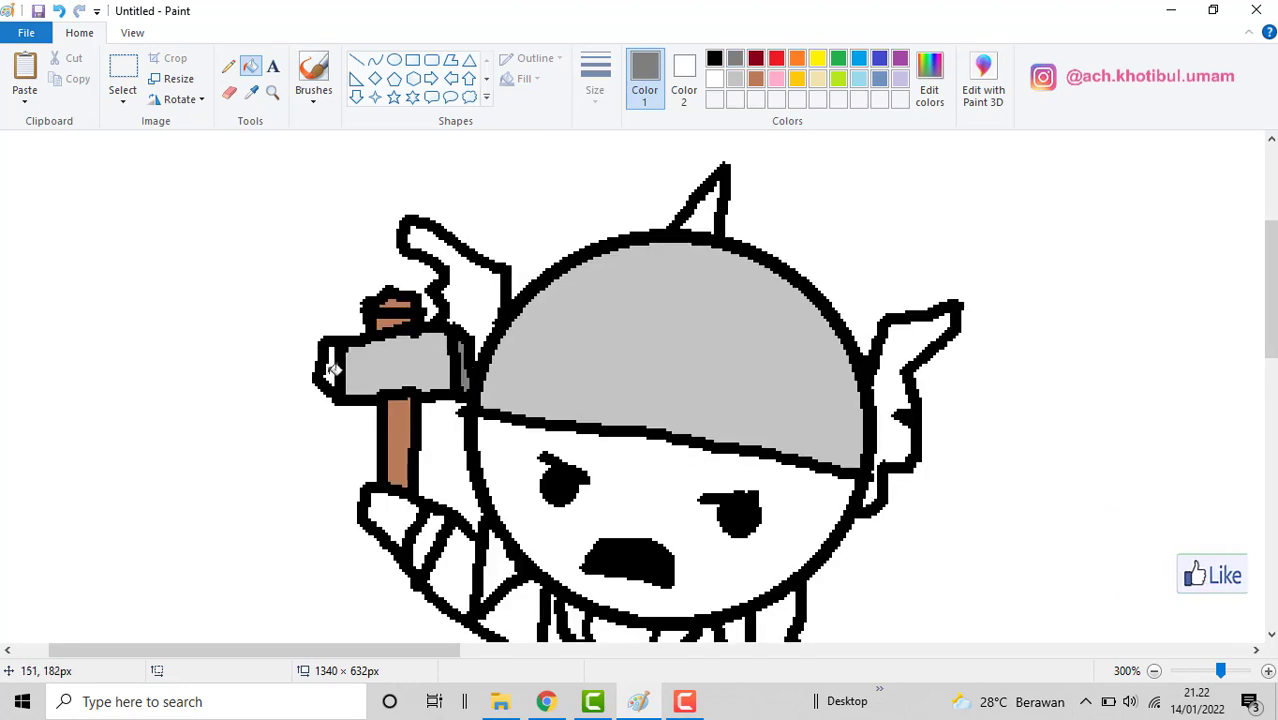
click(333, 368)
Fill the helmet's top spike and both wings with the same dark gray
click(712, 208)
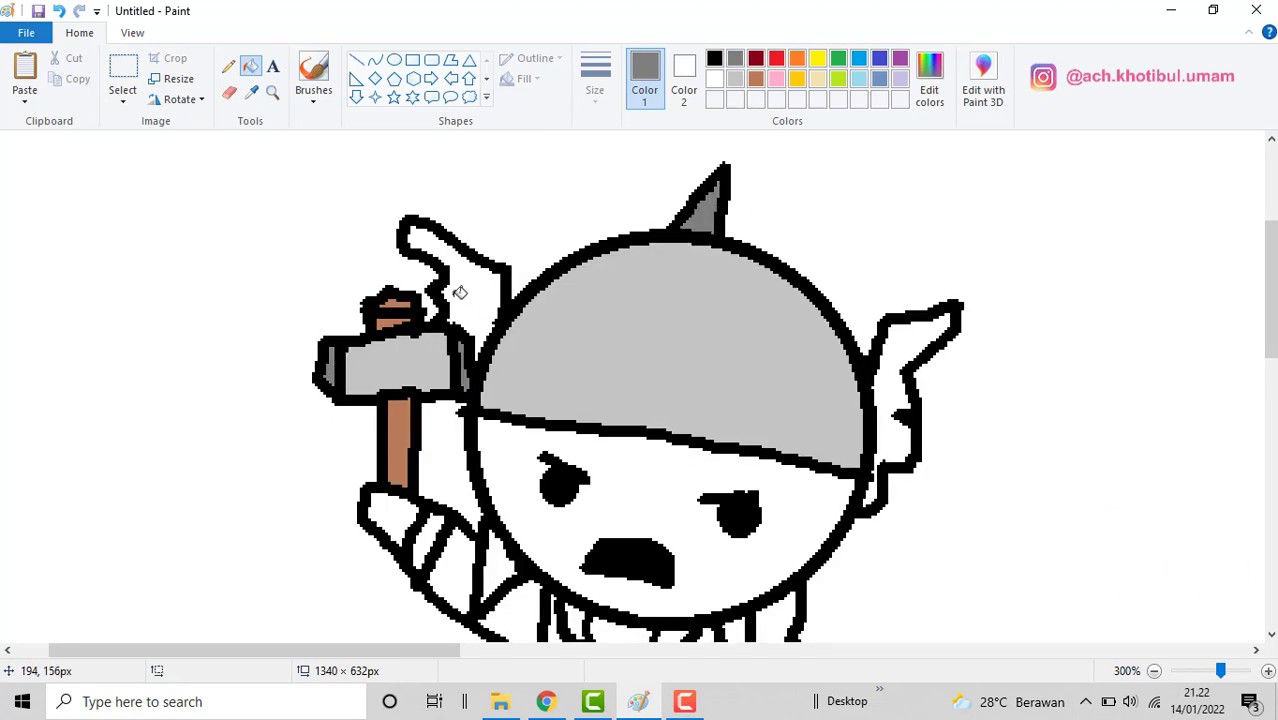
click(456, 289)
click(900, 383)
Fill the upper tunic and the band below its waistline with indigo blue
drag(1270, 290, 1270, 330)
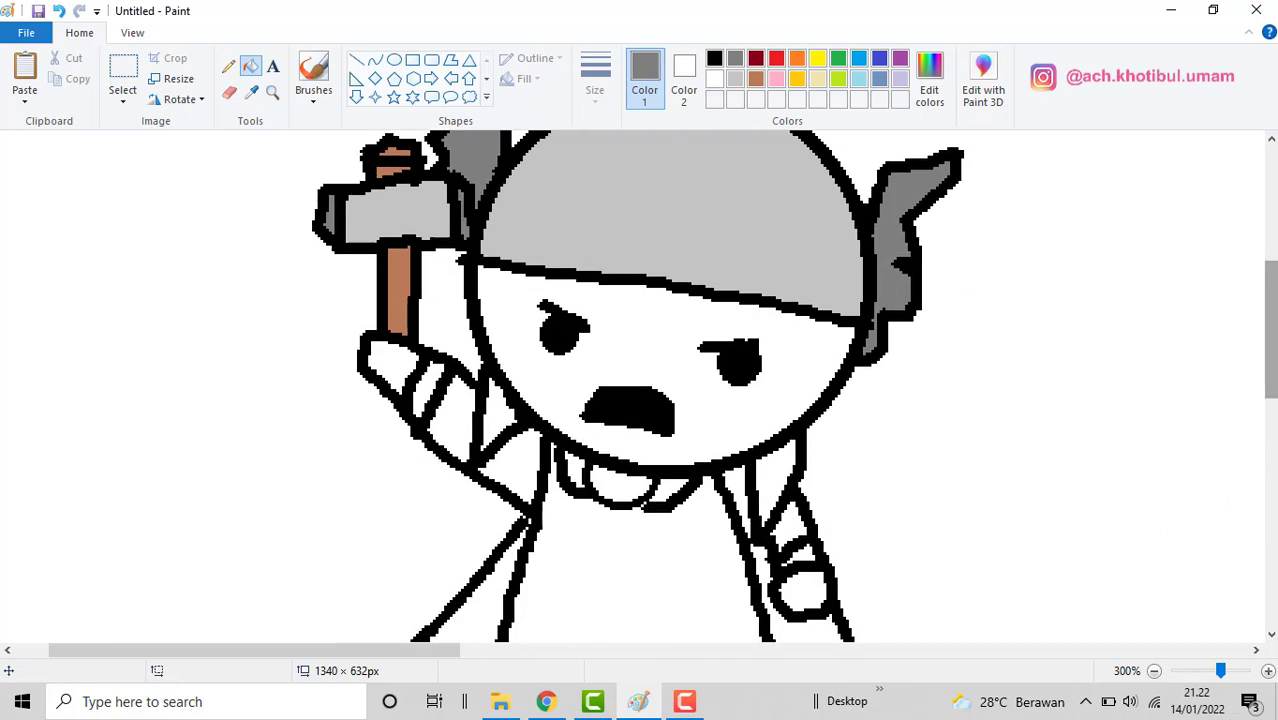
click(640, 551)
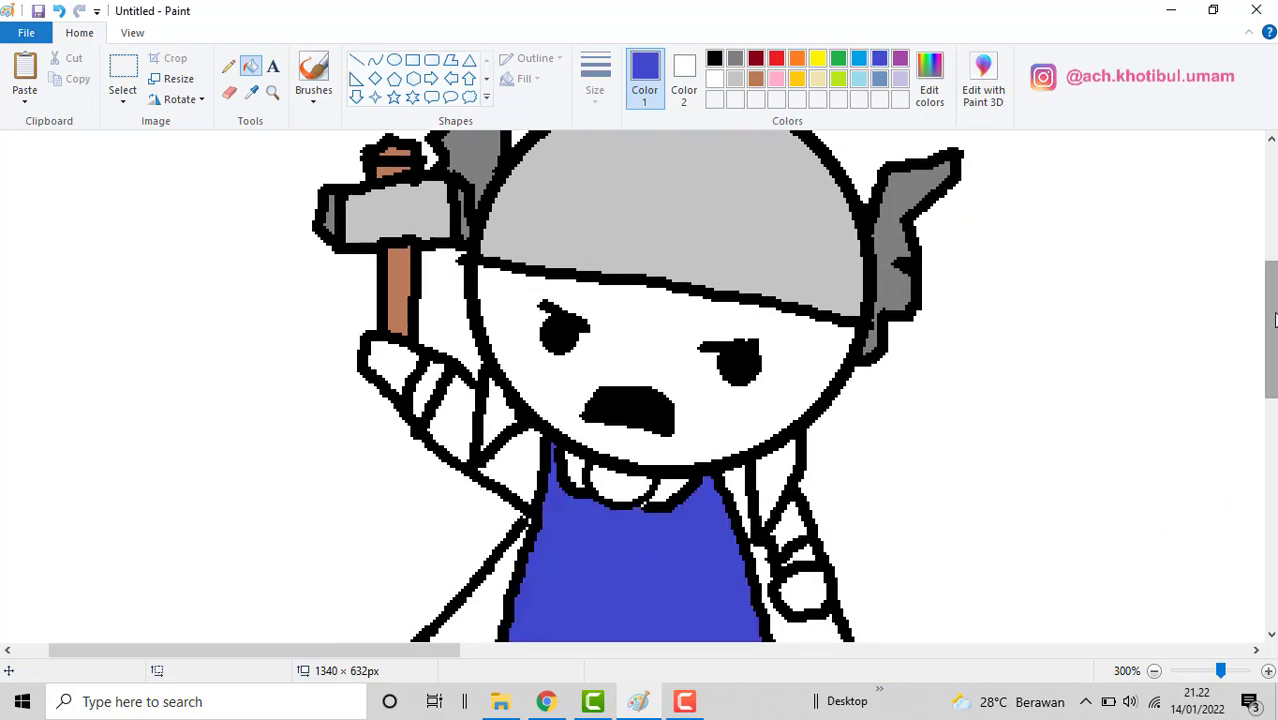
scroll(810, 466, down, 3)
click(668, 513)
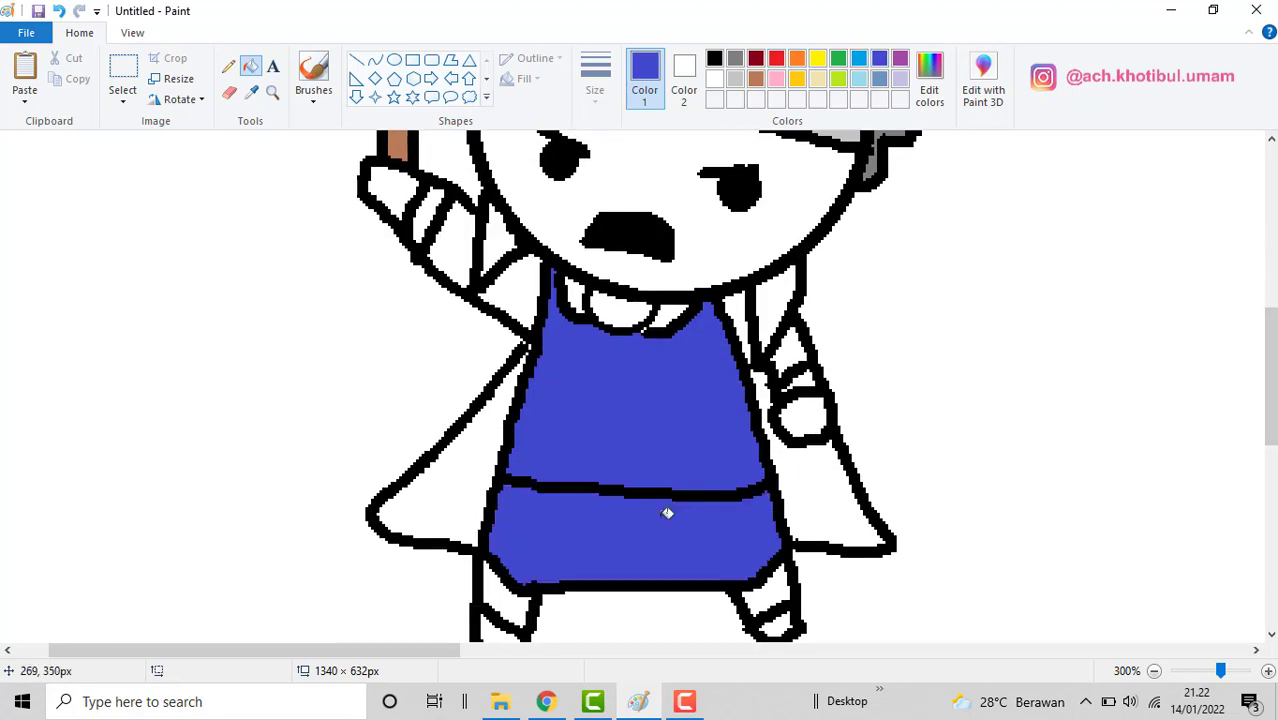
Fill both sides of the cape and the bands on both wrists with red
click(777, 60)
click(503, 415)
click(809, 502)
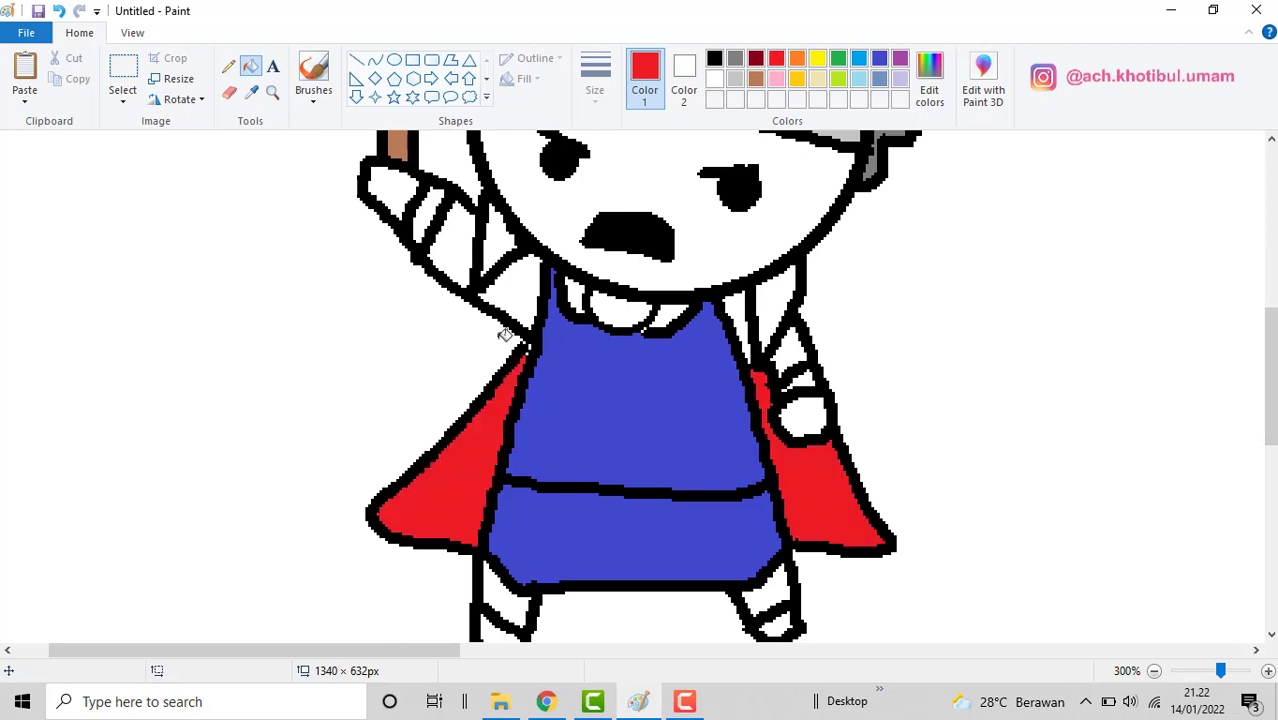
click(428, 202)
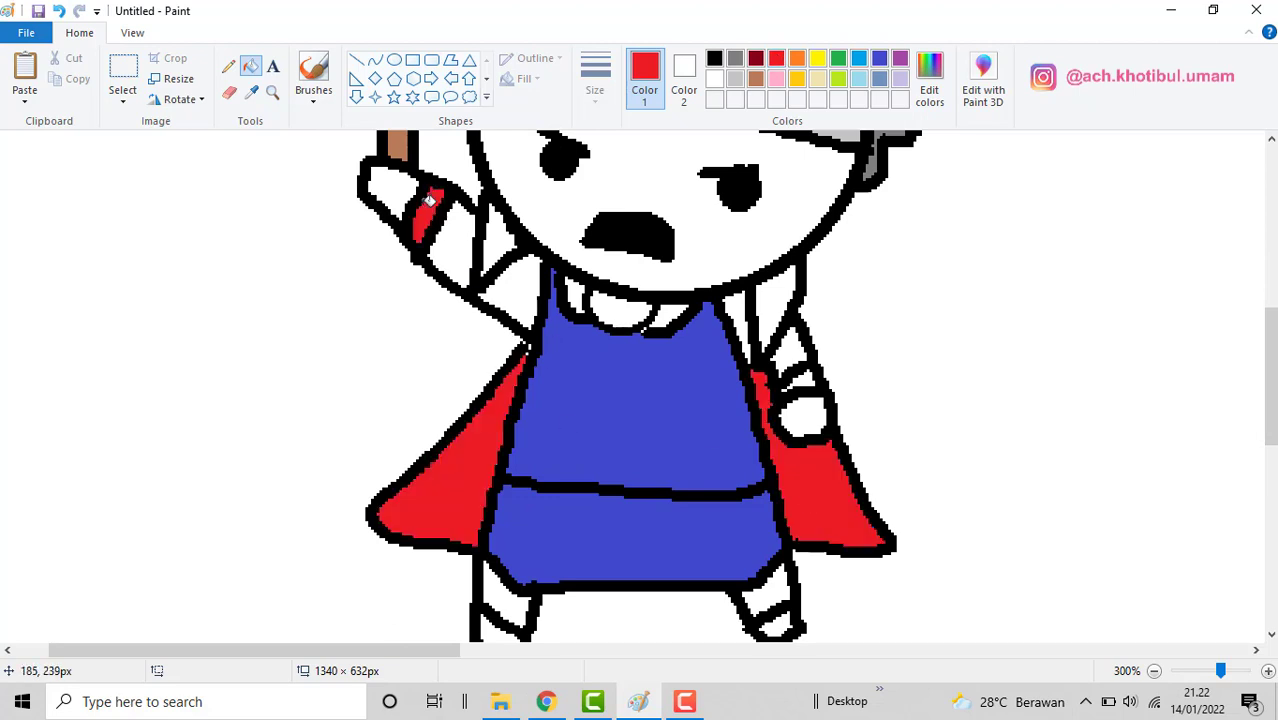
Fill both legs between the tunic and the shoes with light turquoise blue
click(859, 79)
click(515, 601)
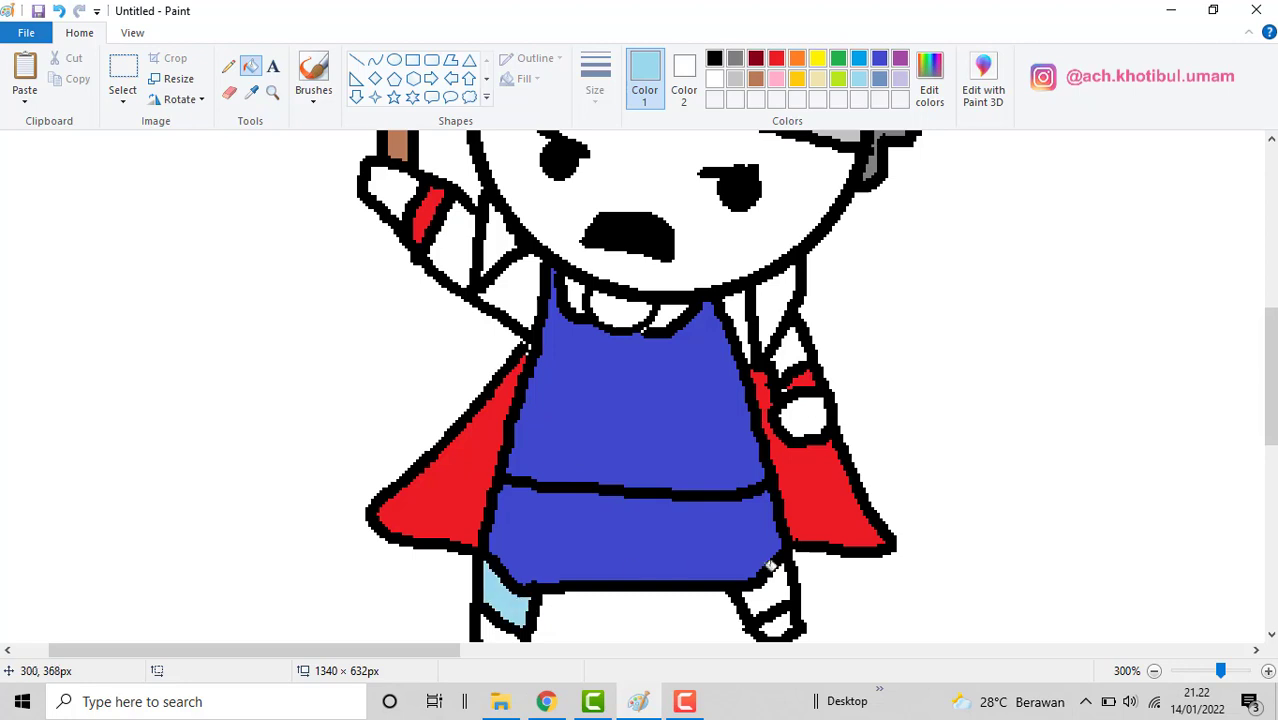
click(778, 585)
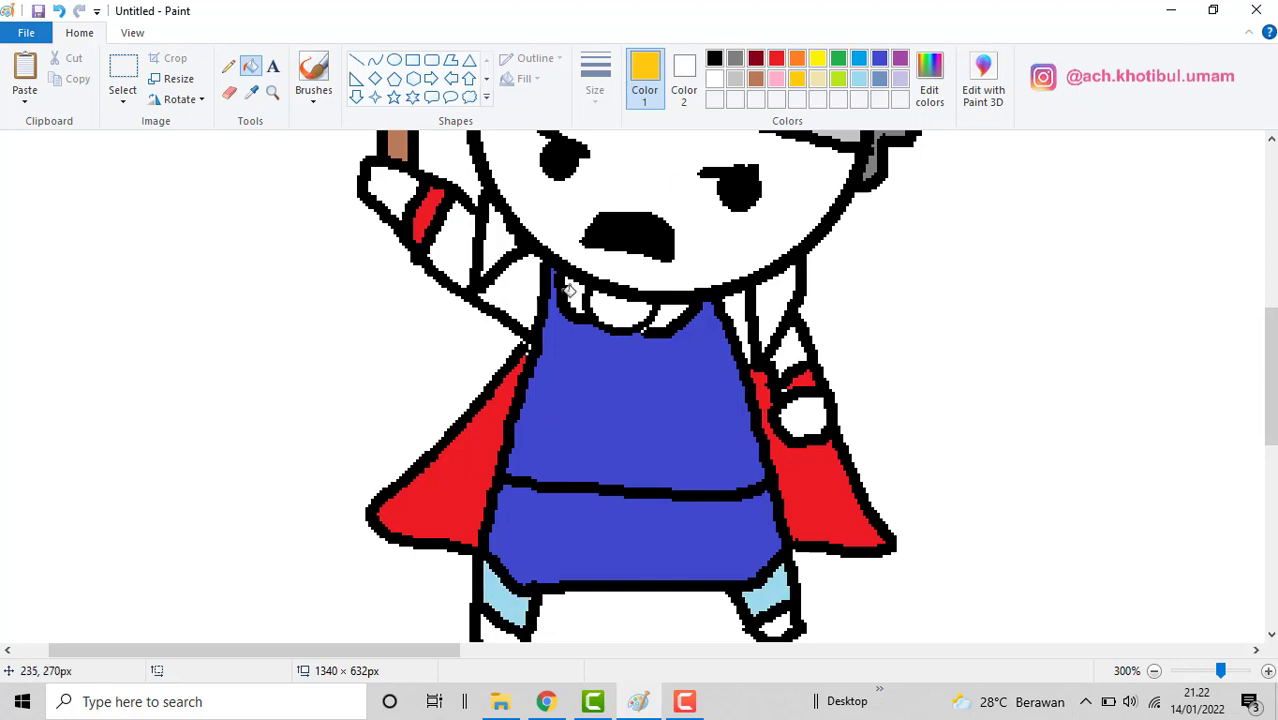
Fill the hair on both sides of the head, both shoes and the round clasp at the neck with gold
click(497, 232)
click(774, 297)
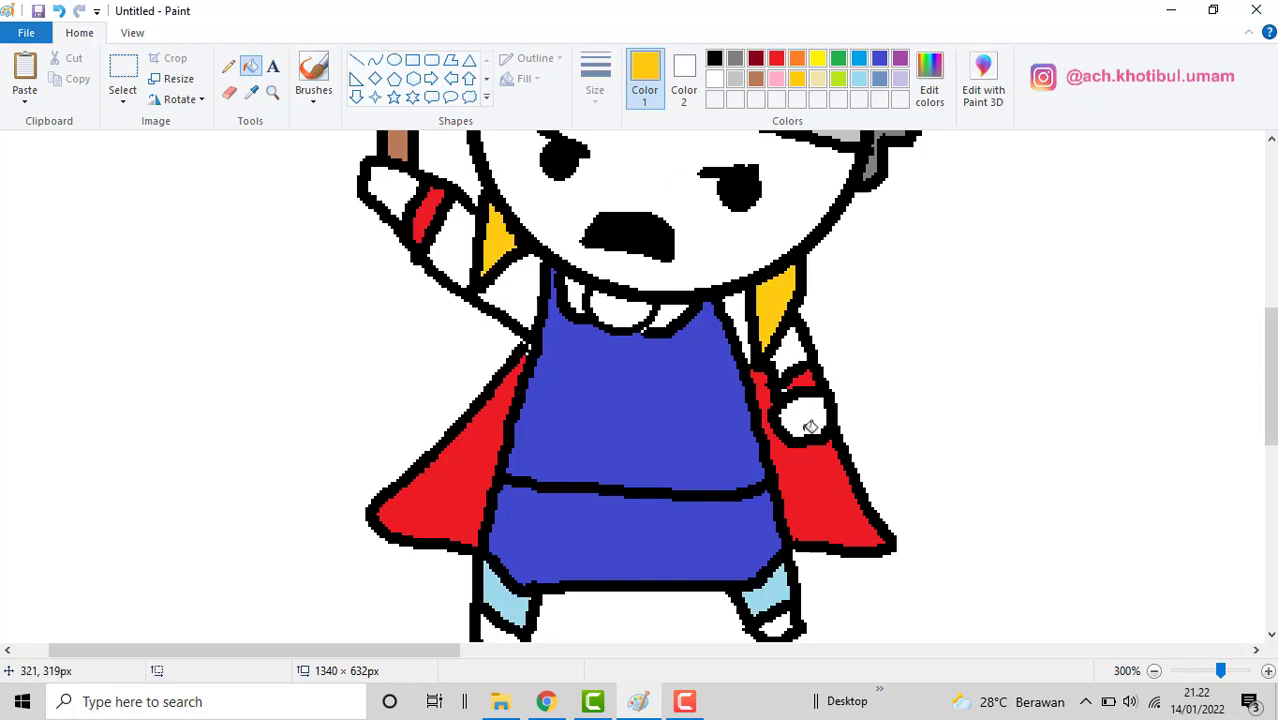
scroll(790, 440, down, 3)
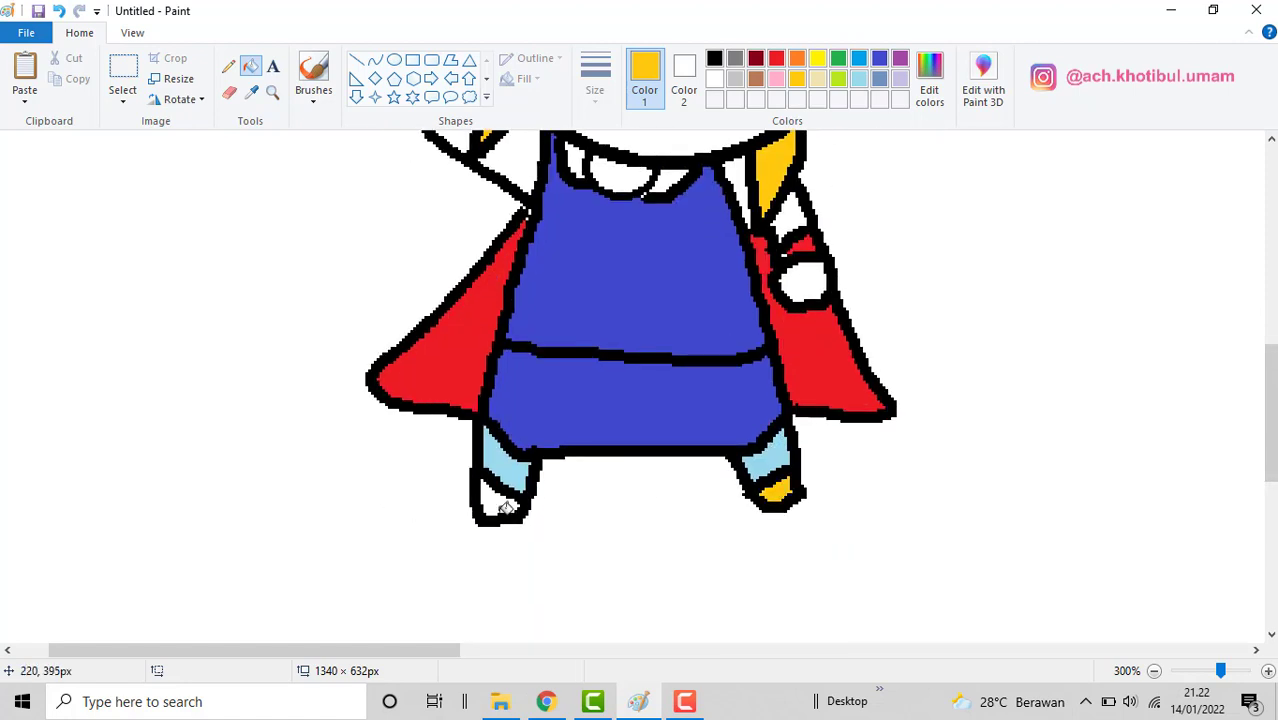
click(505, 509)
scroll(1228, 428, up, 6)
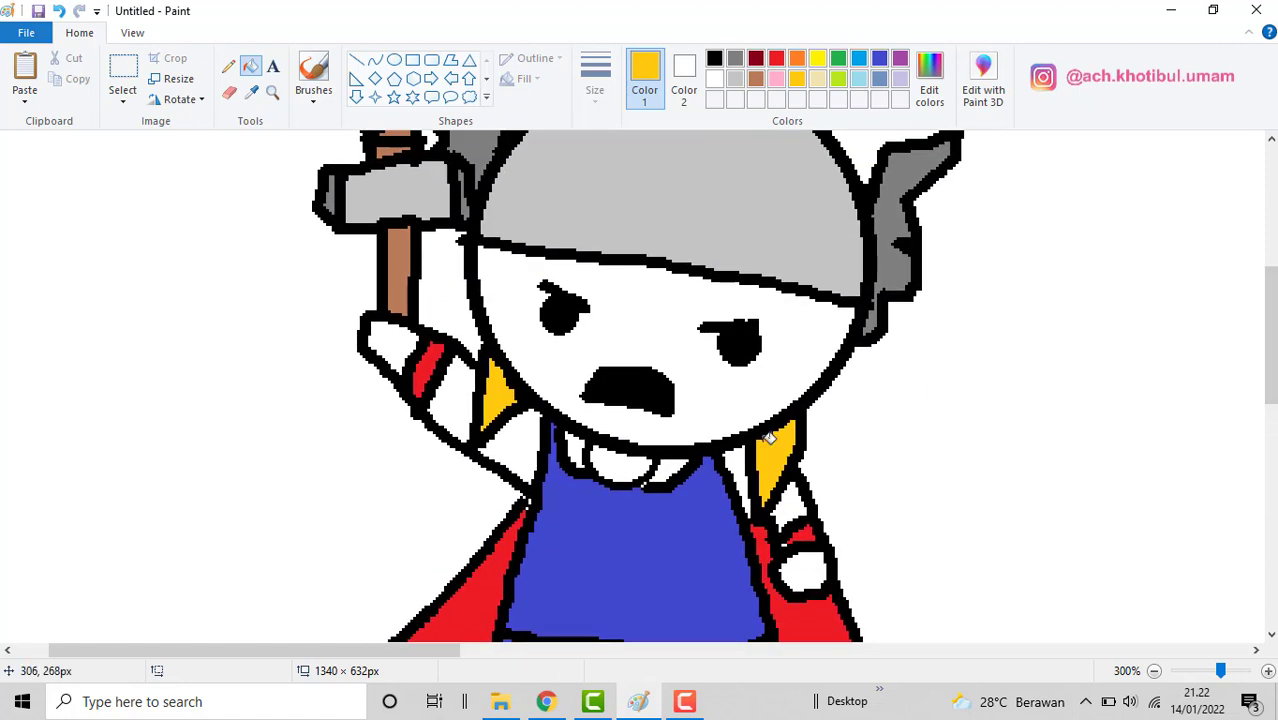
click(606, 466)
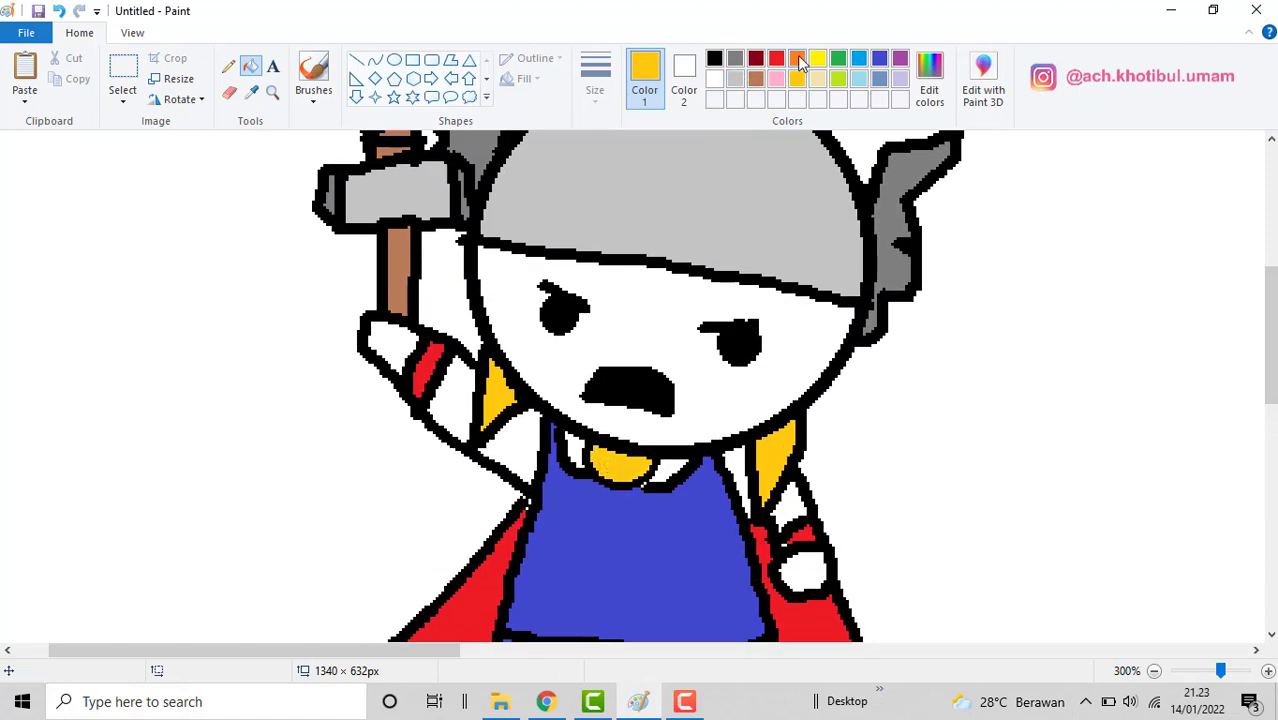
Create a custom skin color from orange with hue 16, saturation 240 and luminance 195
click(798, 60)
click(929, 80)
click(830, 256)
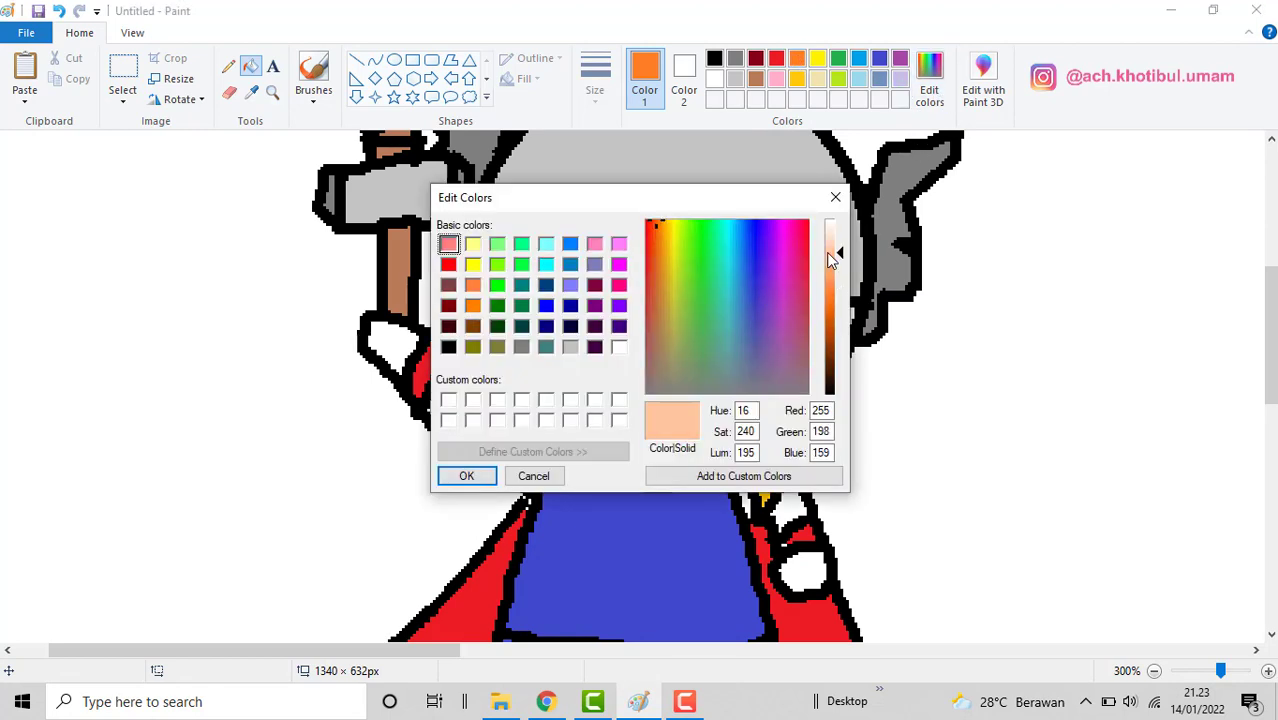
click(480, 476)
Fill the face, both hands and all bare parts of both arms with the skin color
click(540, 330)
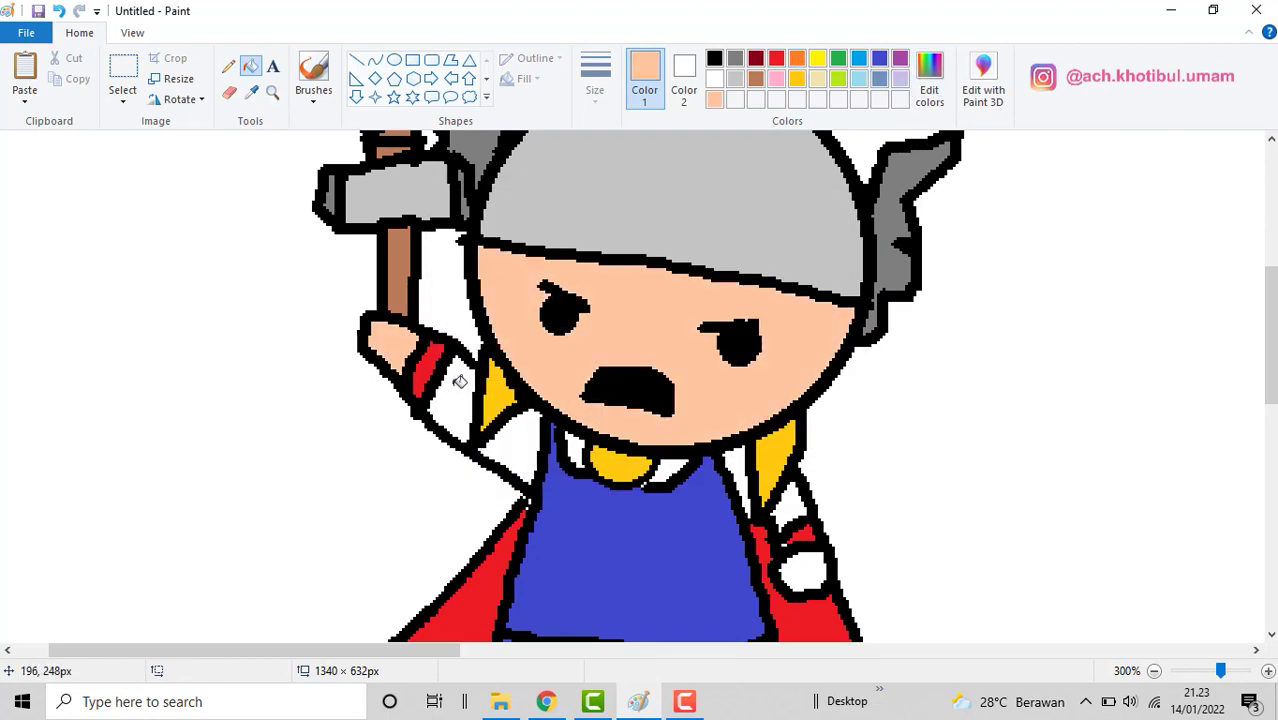
click(459, 381)
click(516, 444)
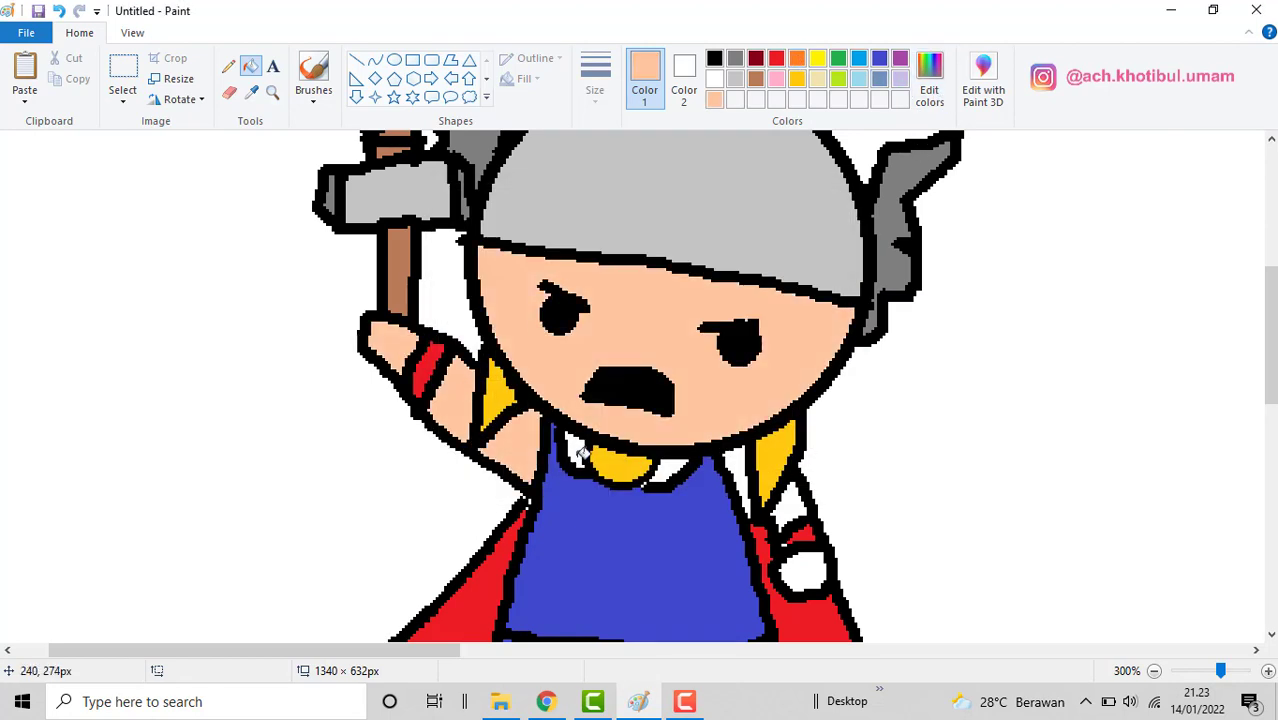
click(742, 470)
click(793, 502)
click(798, 552)
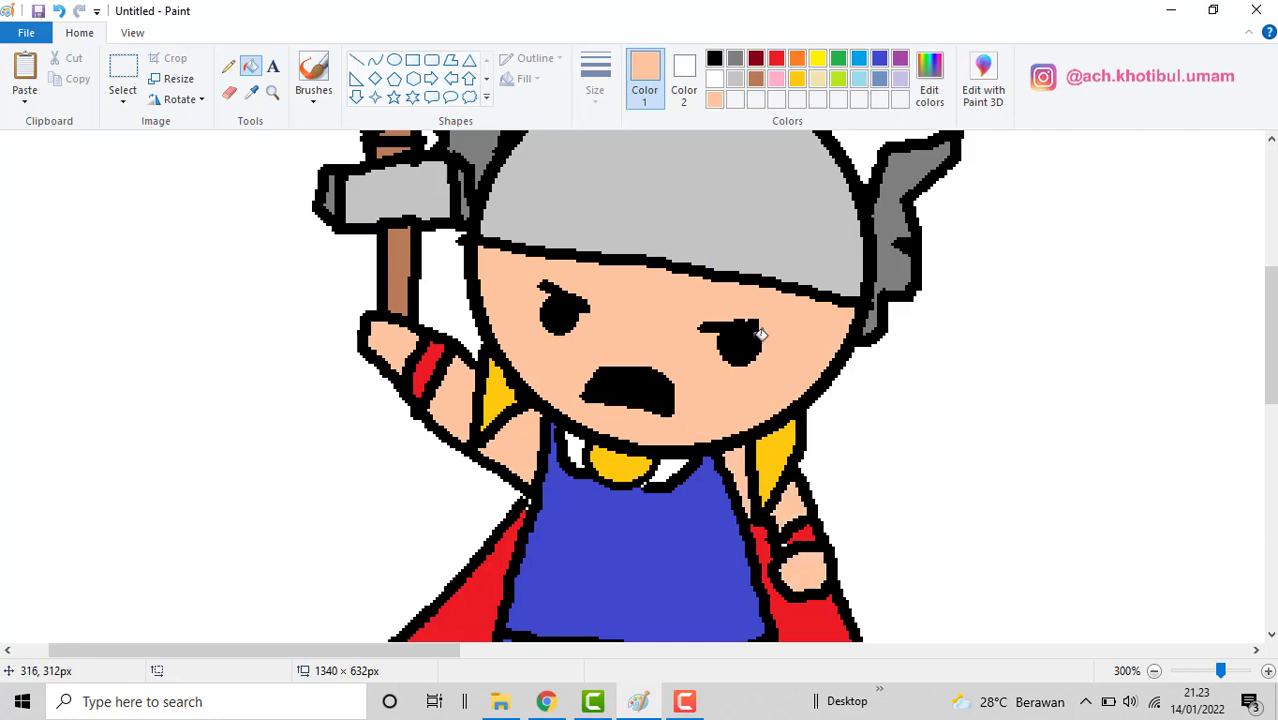
Fill the two collar pieces beside the gold neck clasp with red
click(777, 59)
click(576, 442)
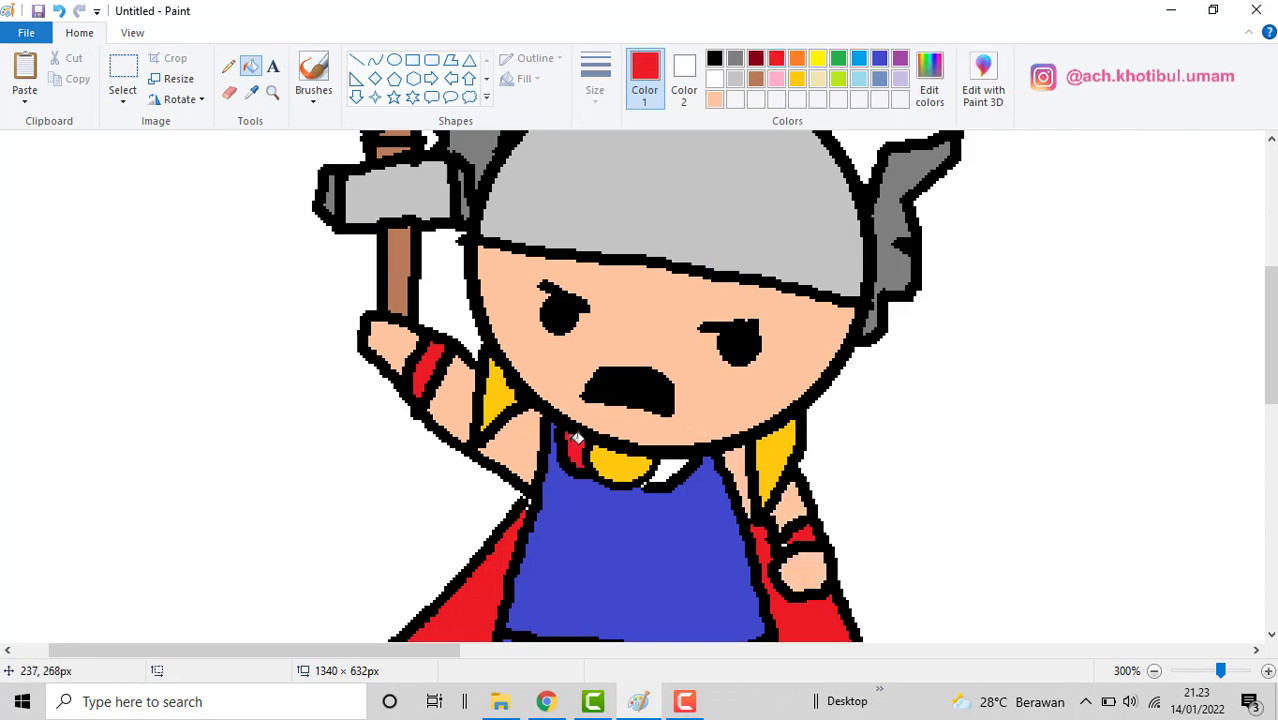
click(672, 467)
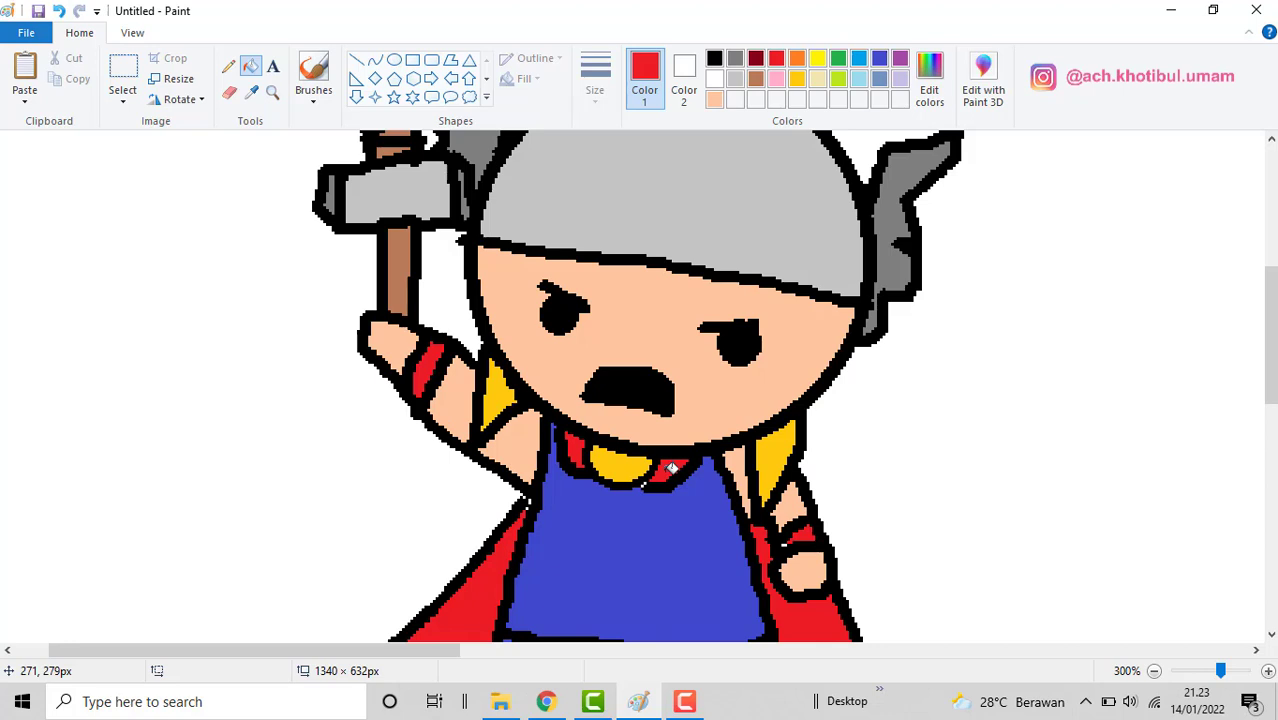
Duplicate the whole Thor figure to the right of the original and enlarge the copy to about 296 × 380 px
click(1216, 671)
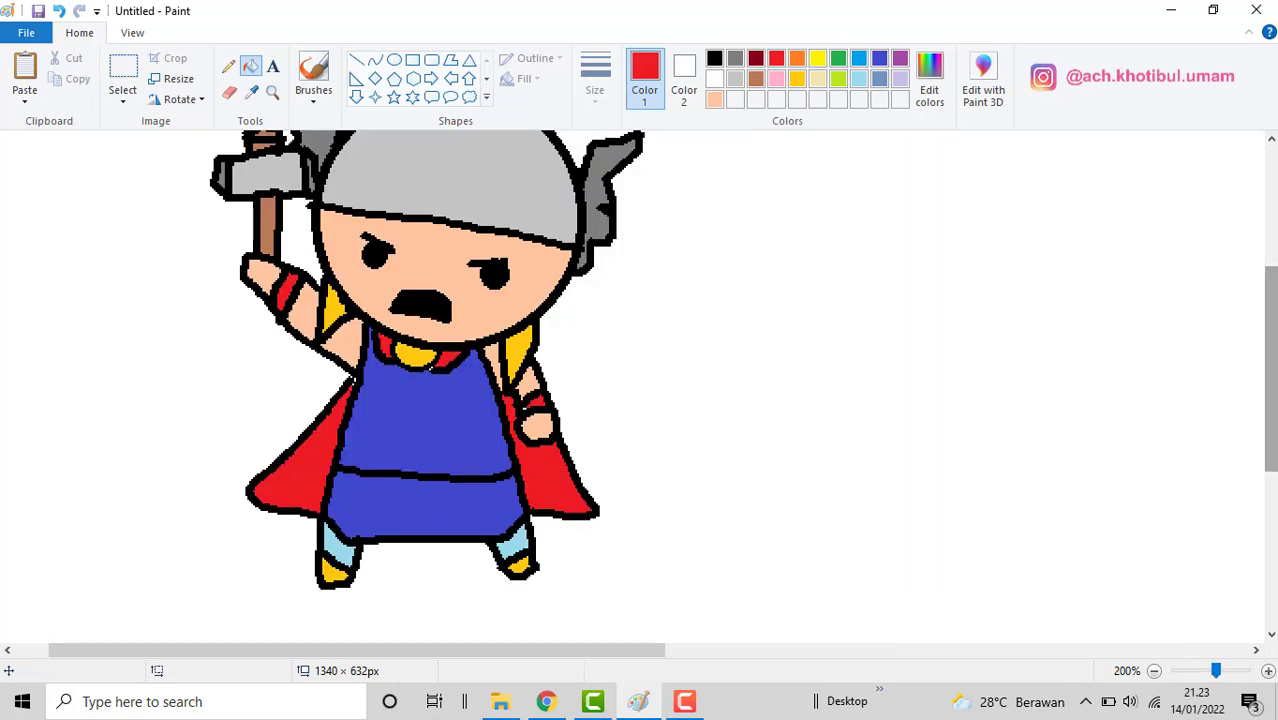
click(1202, 671)
drag(1268, 534, 1260, 427)
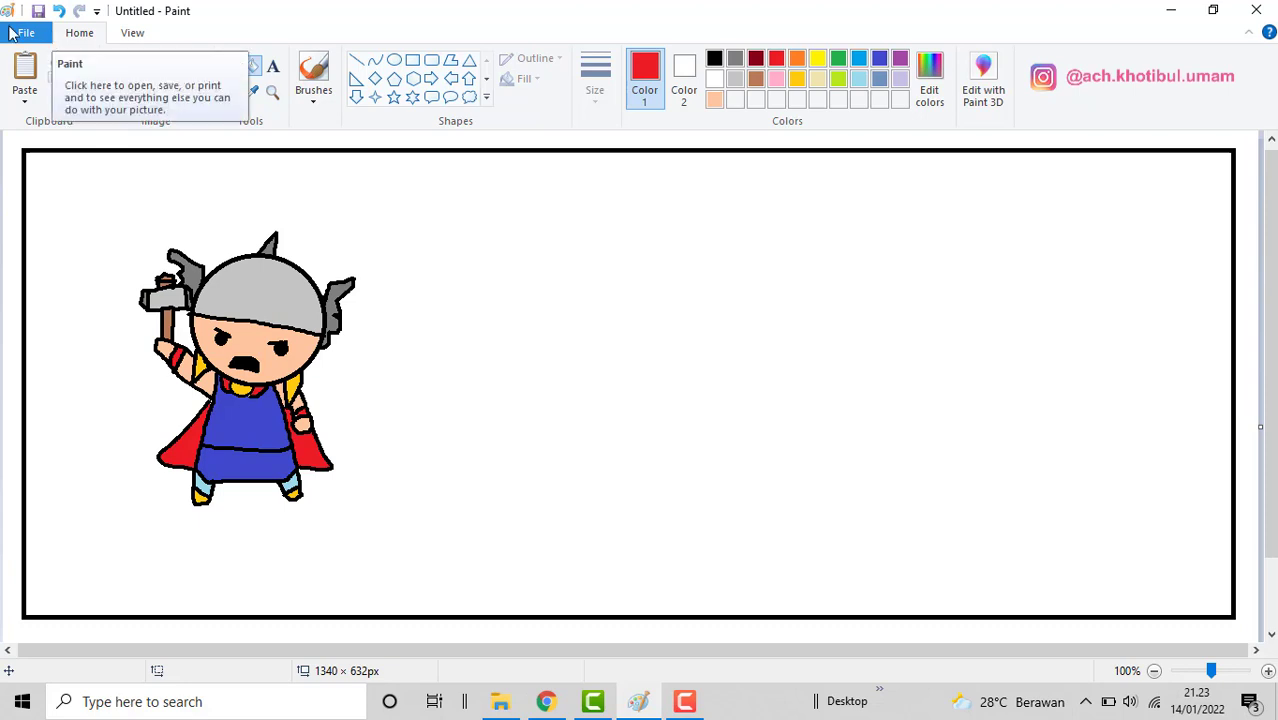
click(123, 72)
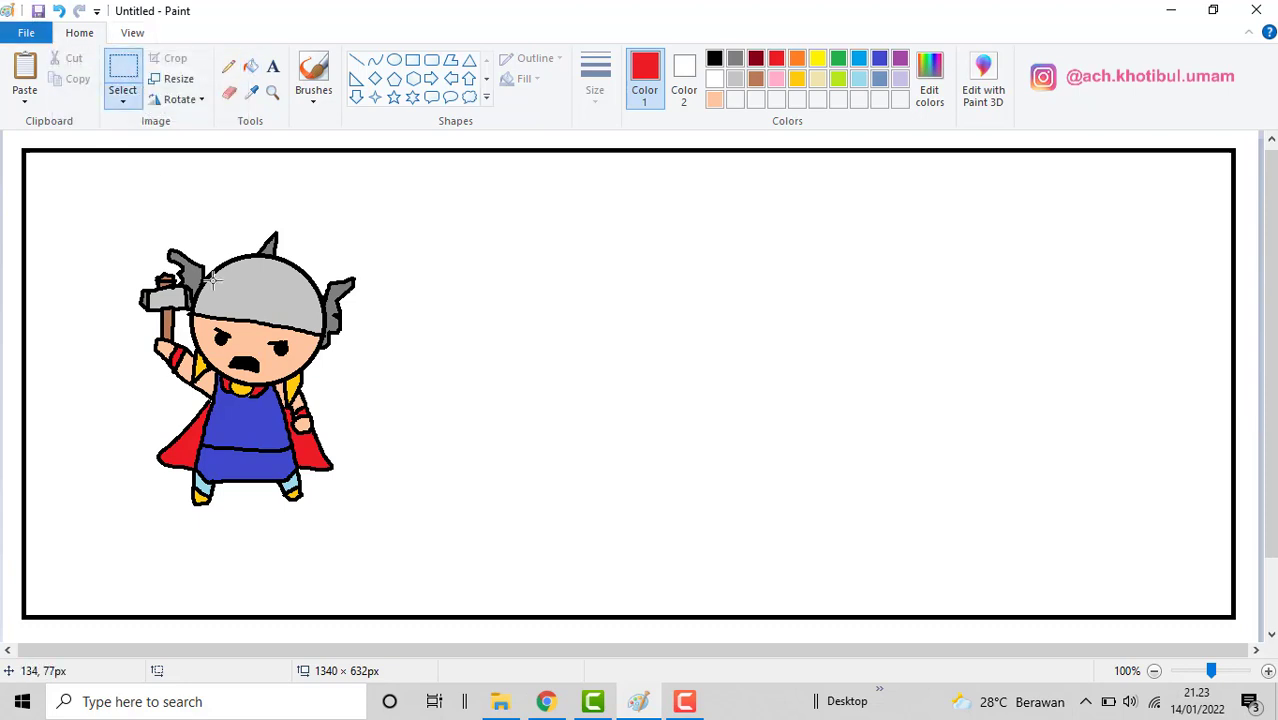
drag(128, 203, 376, 520)
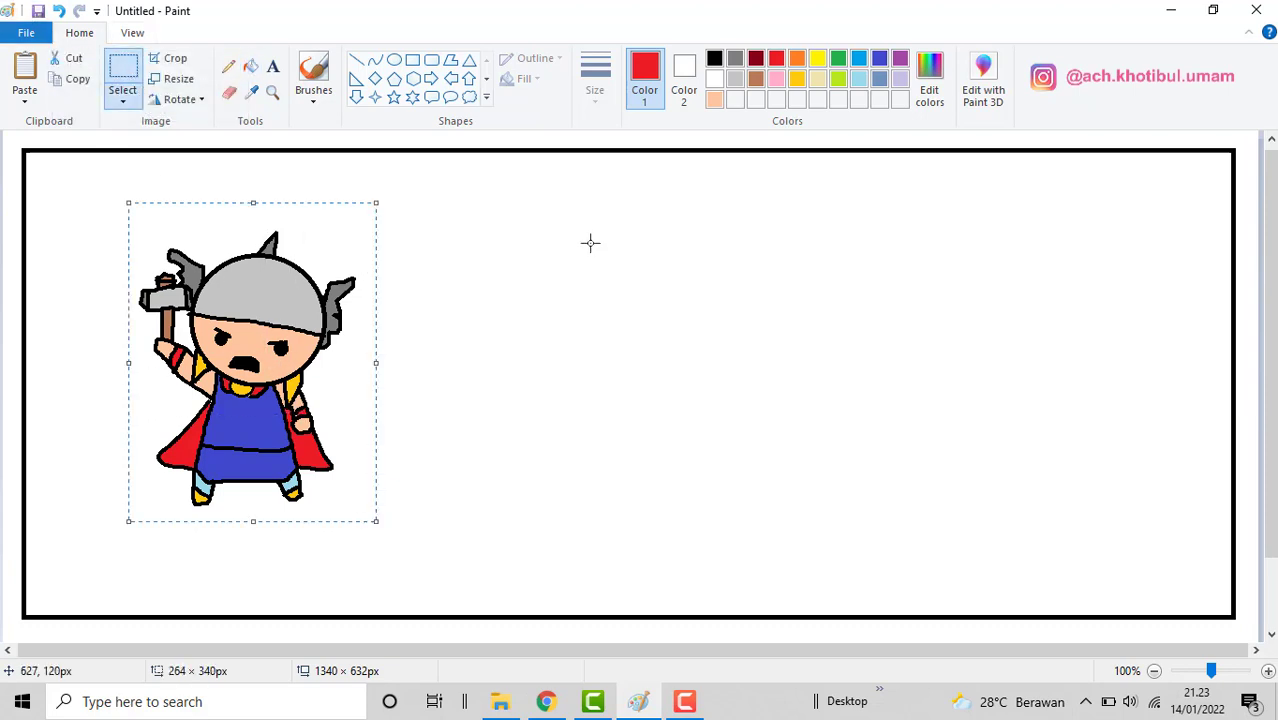
key(ctrl+c)
key(ctrl+v)
drag(160, 273, 531, 323)
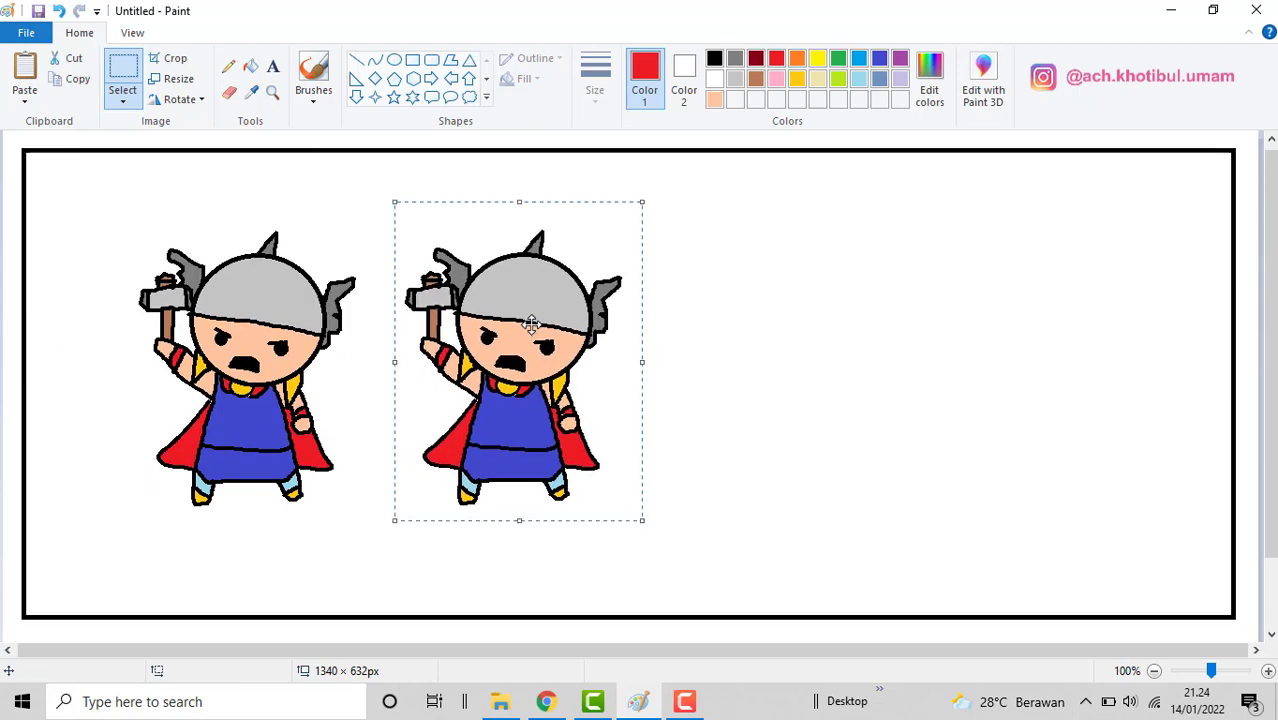
drag(642, 520, 673, 557)
drag(543, 349, 539, 322)
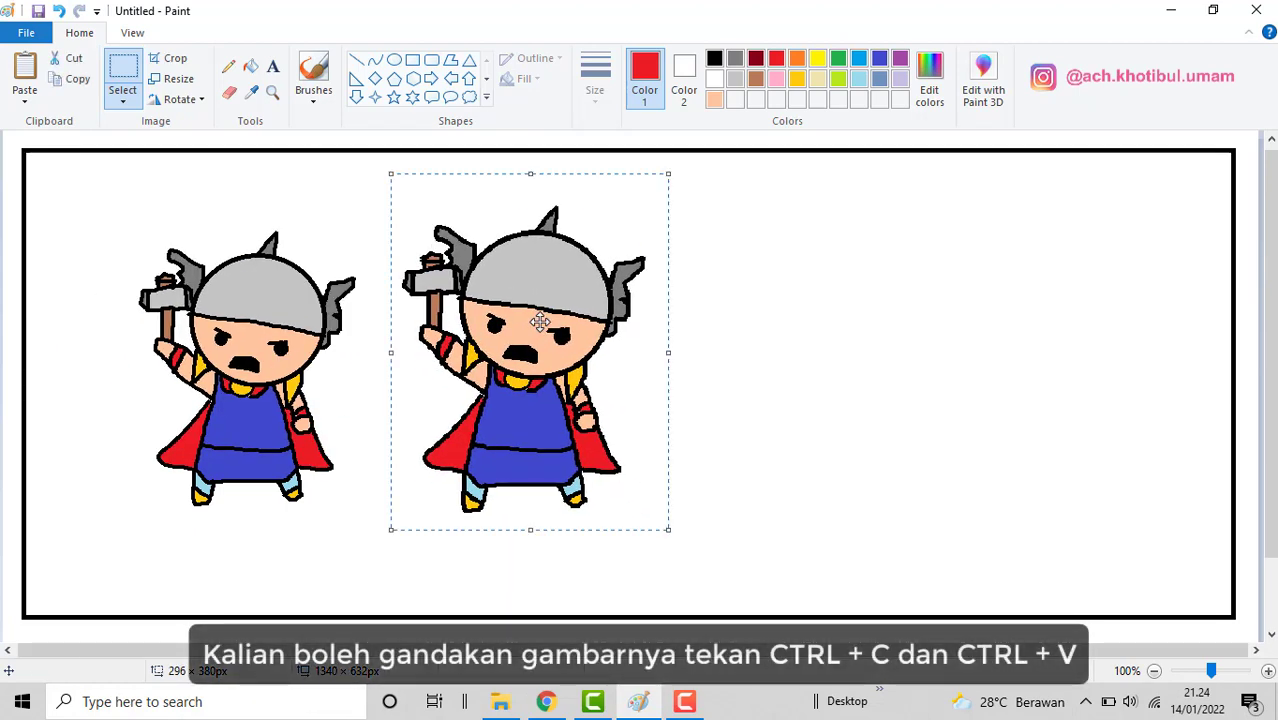
Paste another Thor copy about 264 × 340 px to the right of the enlarged one
key(ctrl+c)
key(ctrl+v)
drag(116, 265, 777, 306)
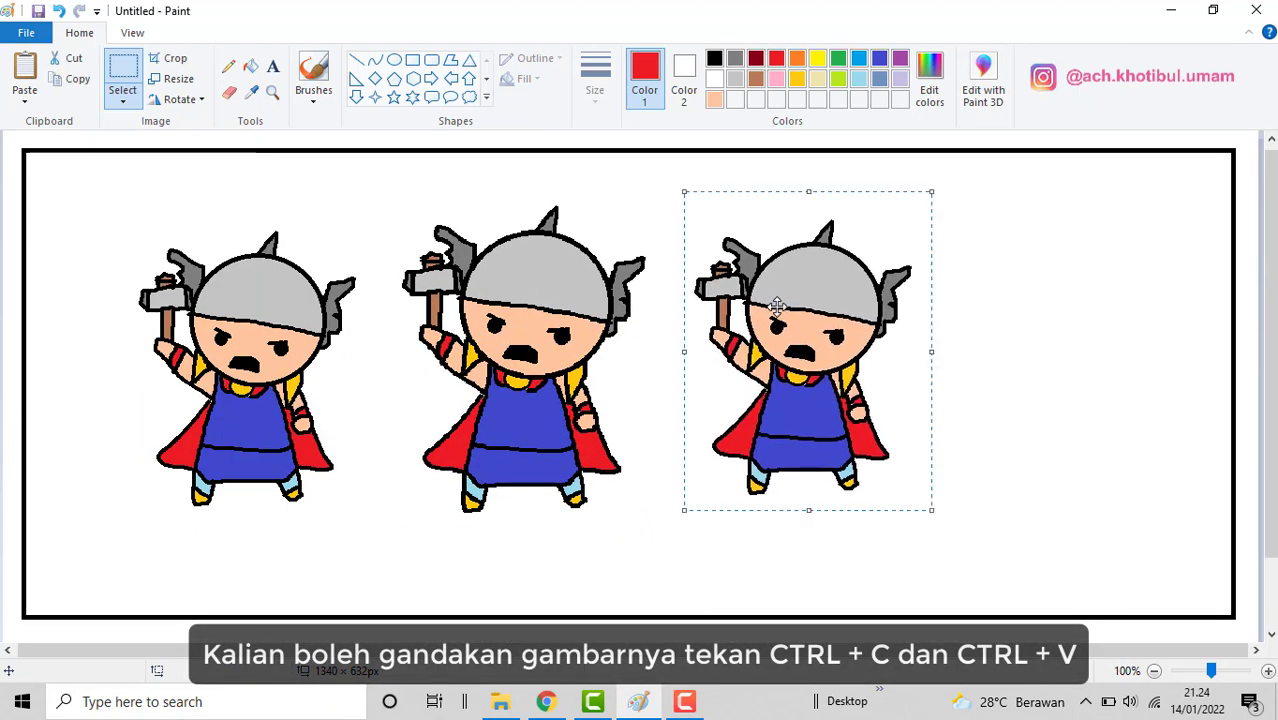
Select all three Thor figures together and move them slightly right and down within the frame
drag(65, 183, 952, 569)
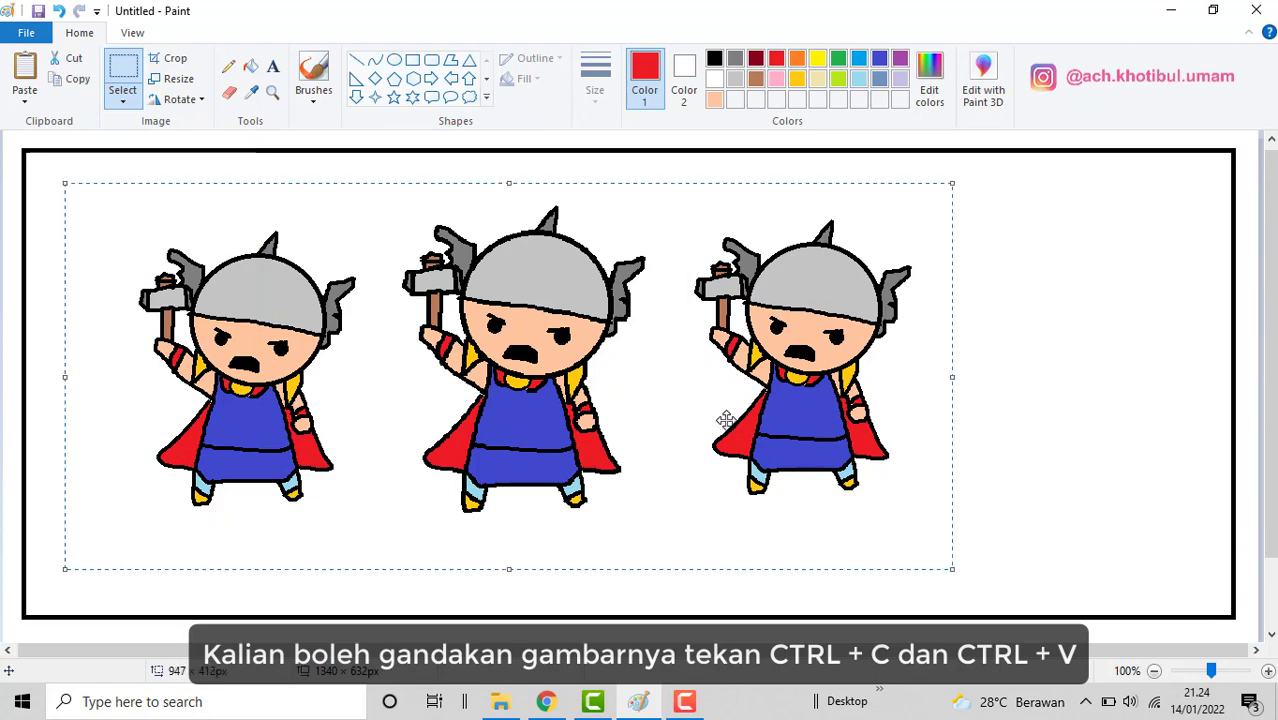
drag(725, 420, 790, 437)
click(71, 233)
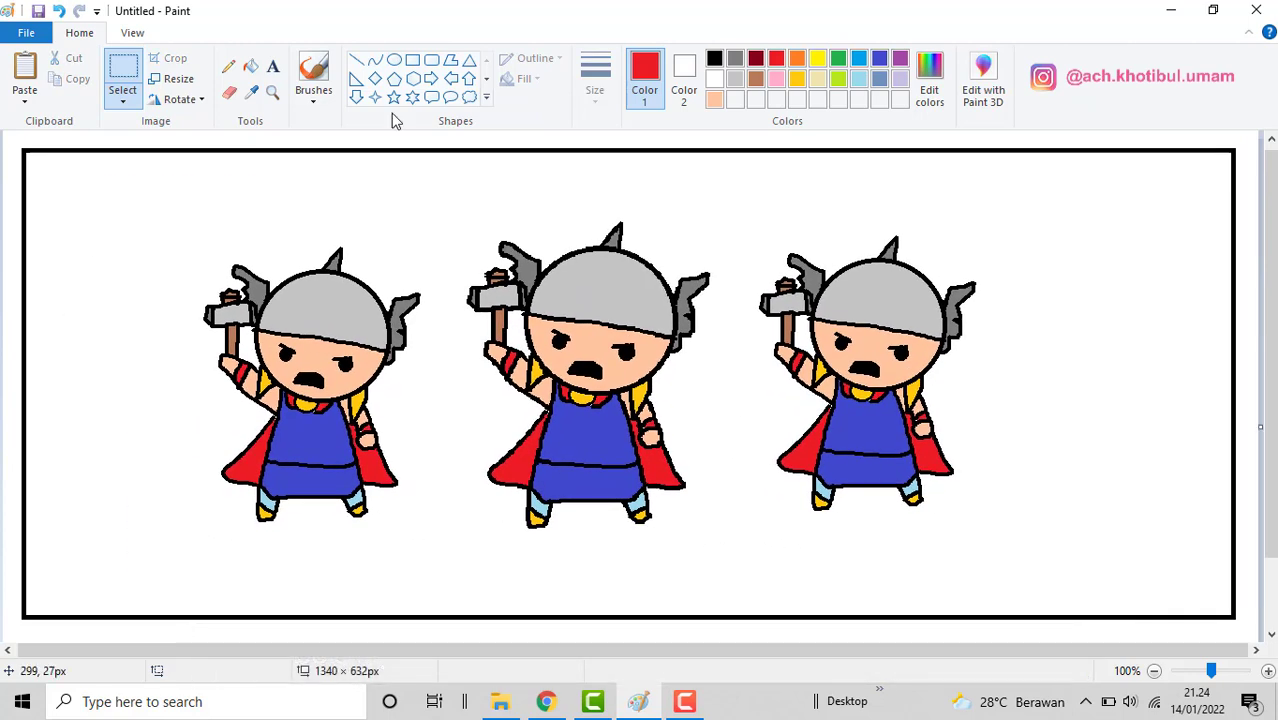
Draw blue lightning bolts above the first and second figures' hammers, about 61 × 92 px and 56 × 71 px
click(486, 80)
click(375, 97)
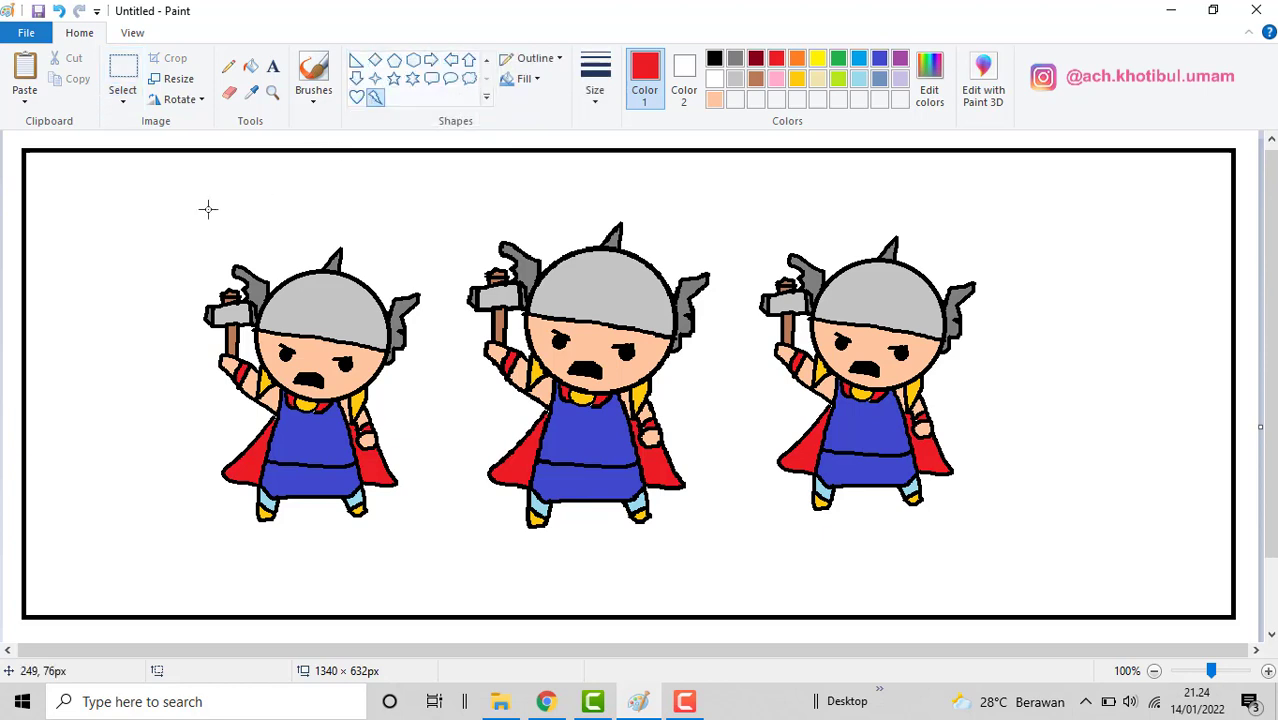
drag(167, 190, 226, 276)
click(862, 61)
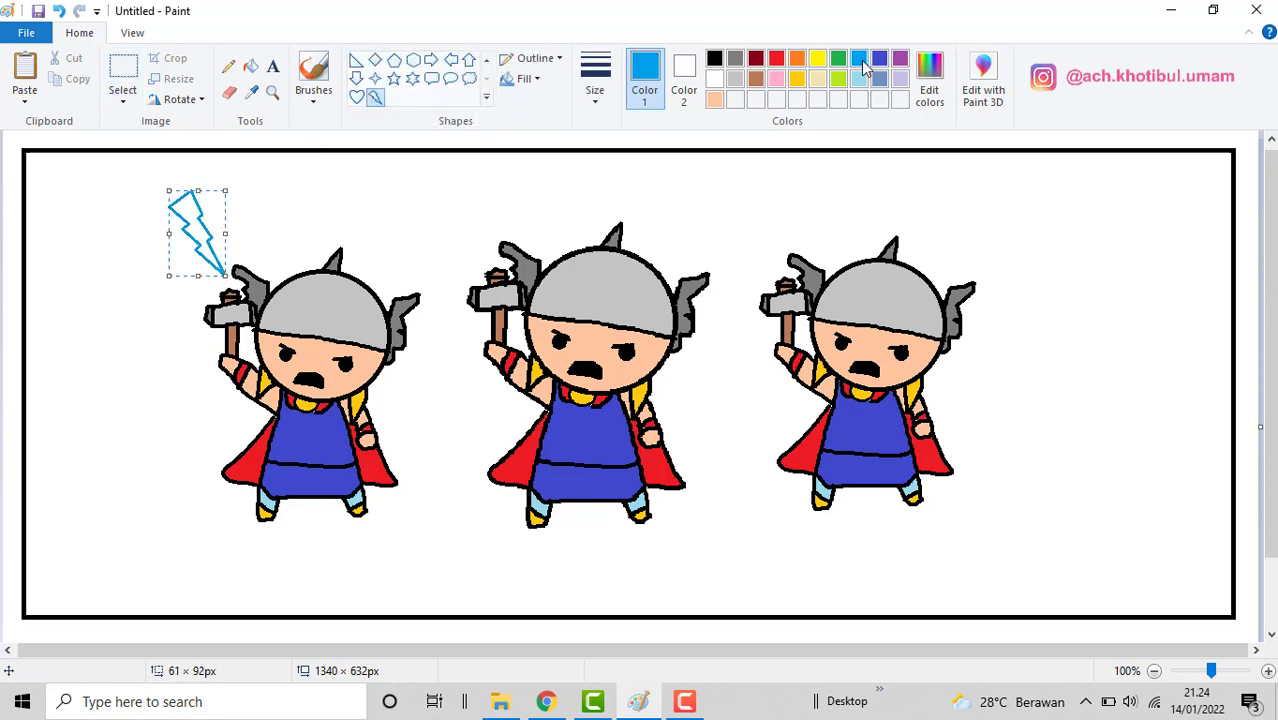
drag(430, 193, 486, 264)
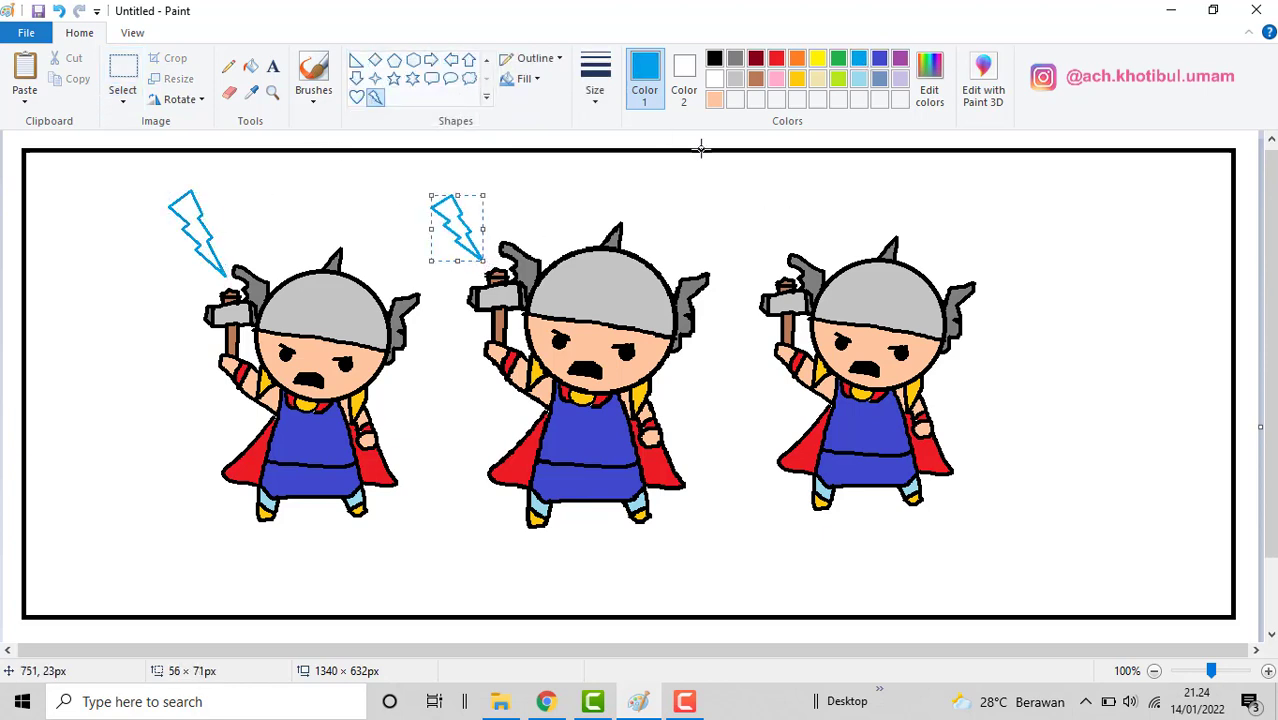
Draw a gold lightning bolt about 100 × 123 px striking the third figure's hammer
click(682, 158)
drag(682, 158, 775, 272)
click(799, 80)
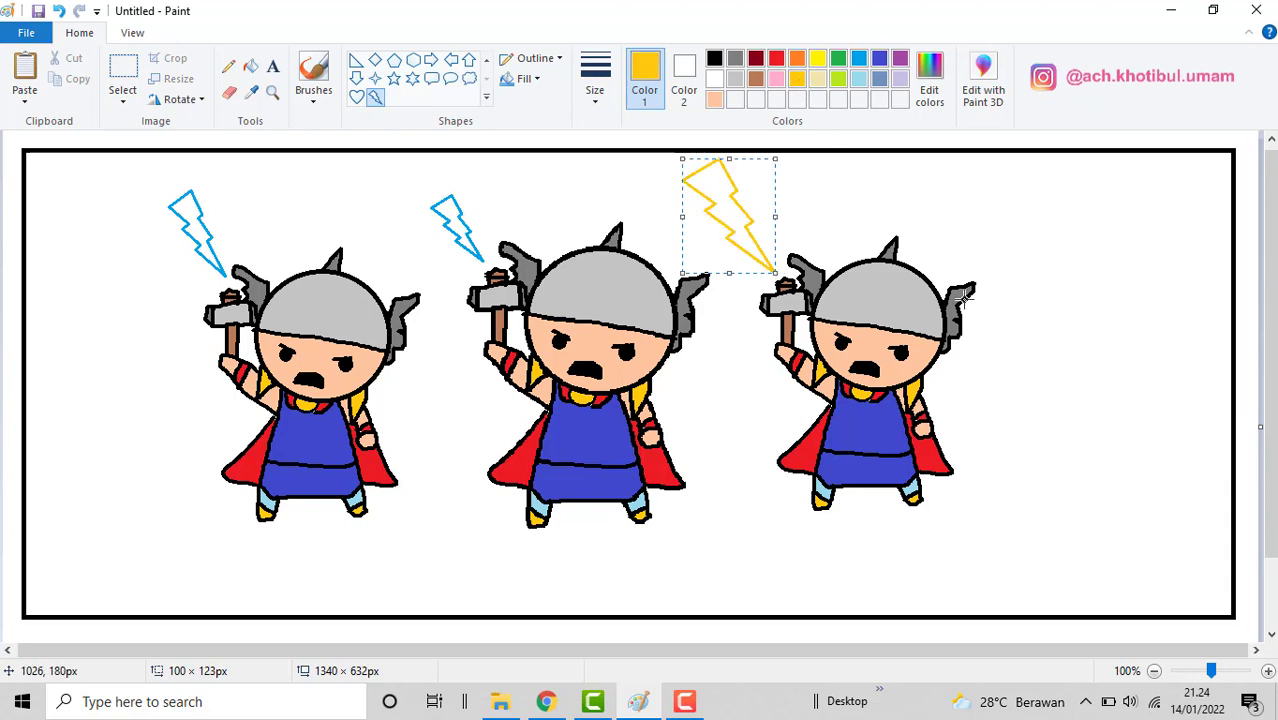
Add a smaller gold bolt beside each of the two blue ones and a light turquoise bolt about 50 × 58 px beside the large gold one
click(1075, 292)
drag(138, 183, 182, 236)
click(451, 160)
drag(451, 160, 508, 228)
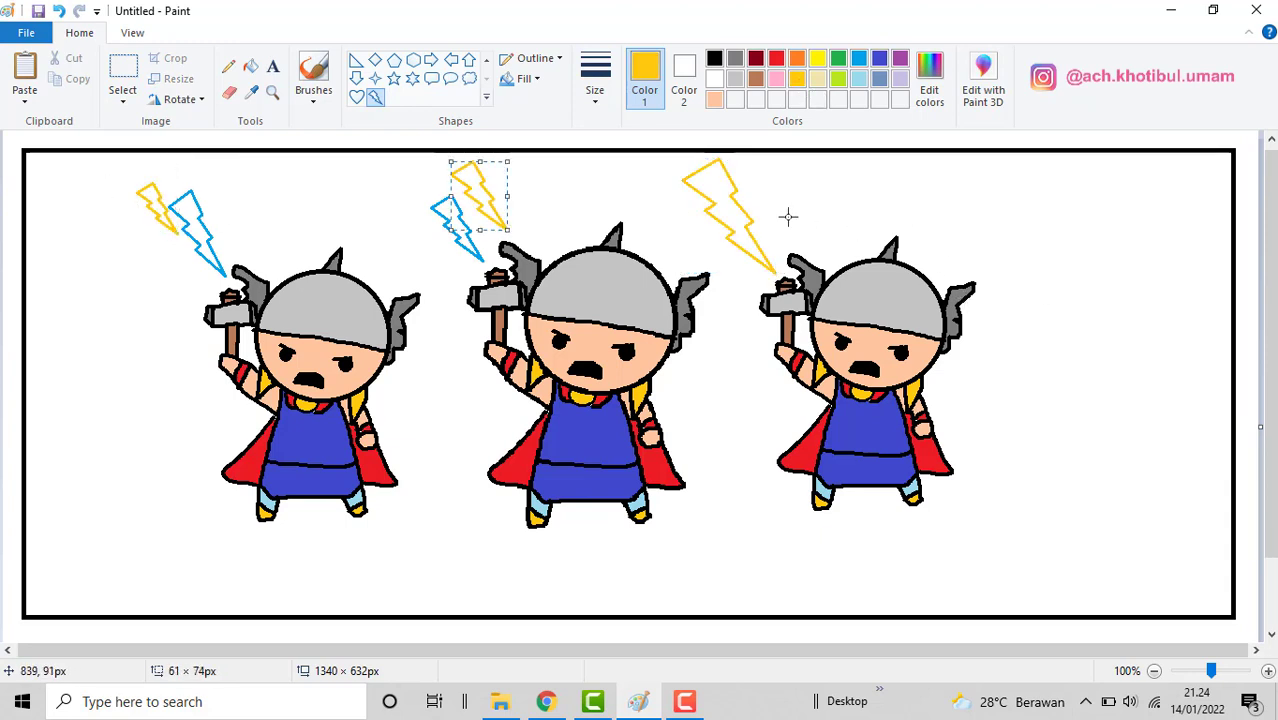
drag(767, 199, 815, 252)
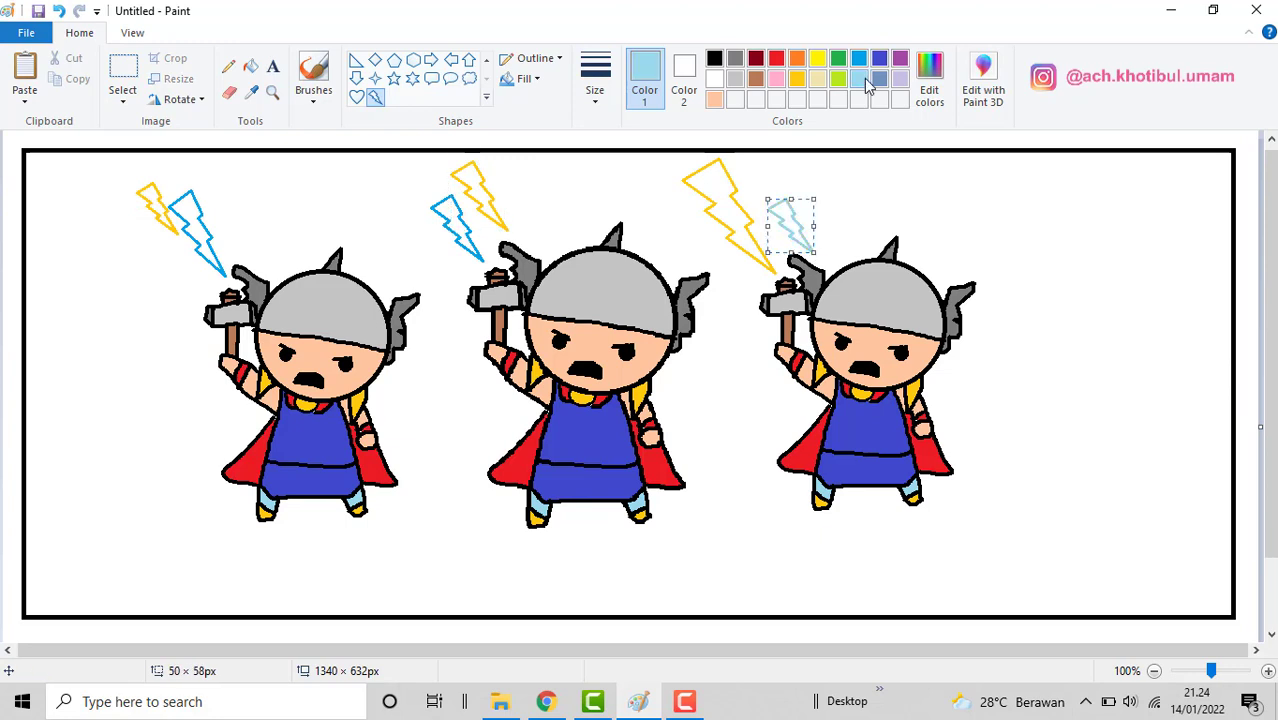
Select all three Thor figures together with their lightning bolts and move them slightly right within the frame
click(122, 68)
drag(93, 550, 999, 157)
drag(892, 336, 926, 334)
click(1112, 354)
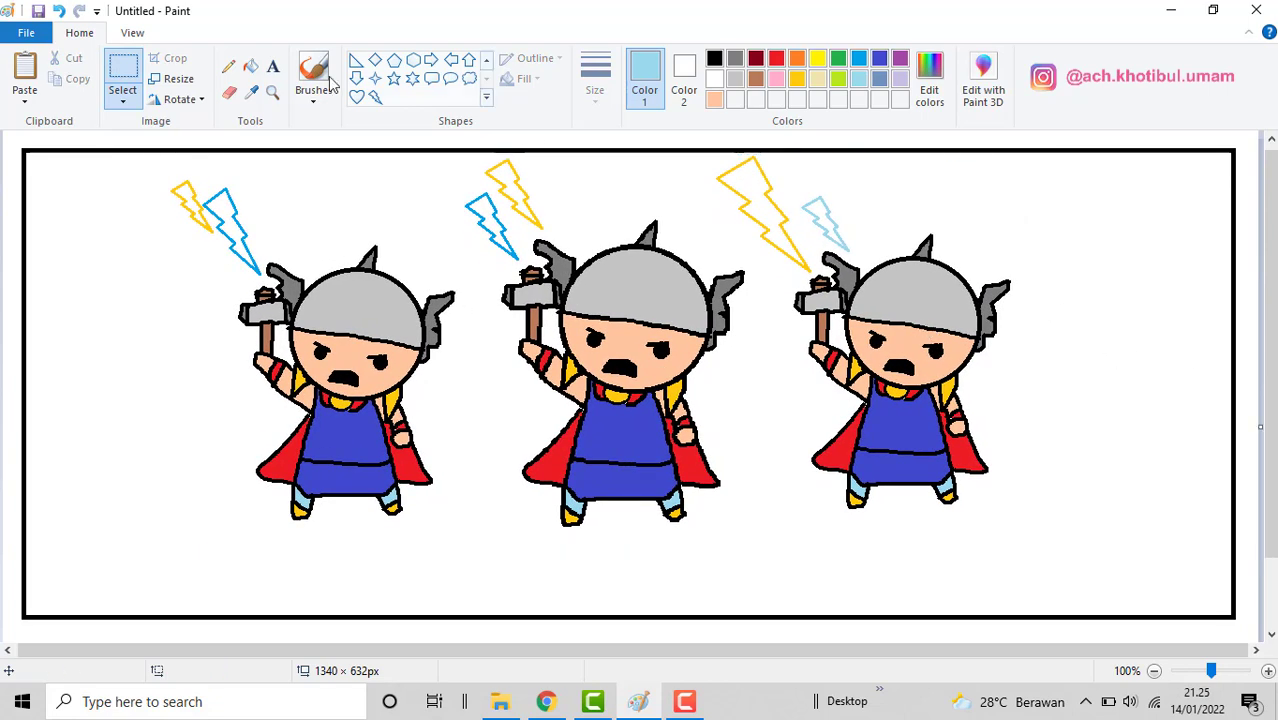
Add the black text THOR beneath the figures and set its font size to 72
click(272, 66)
click(714, 58)
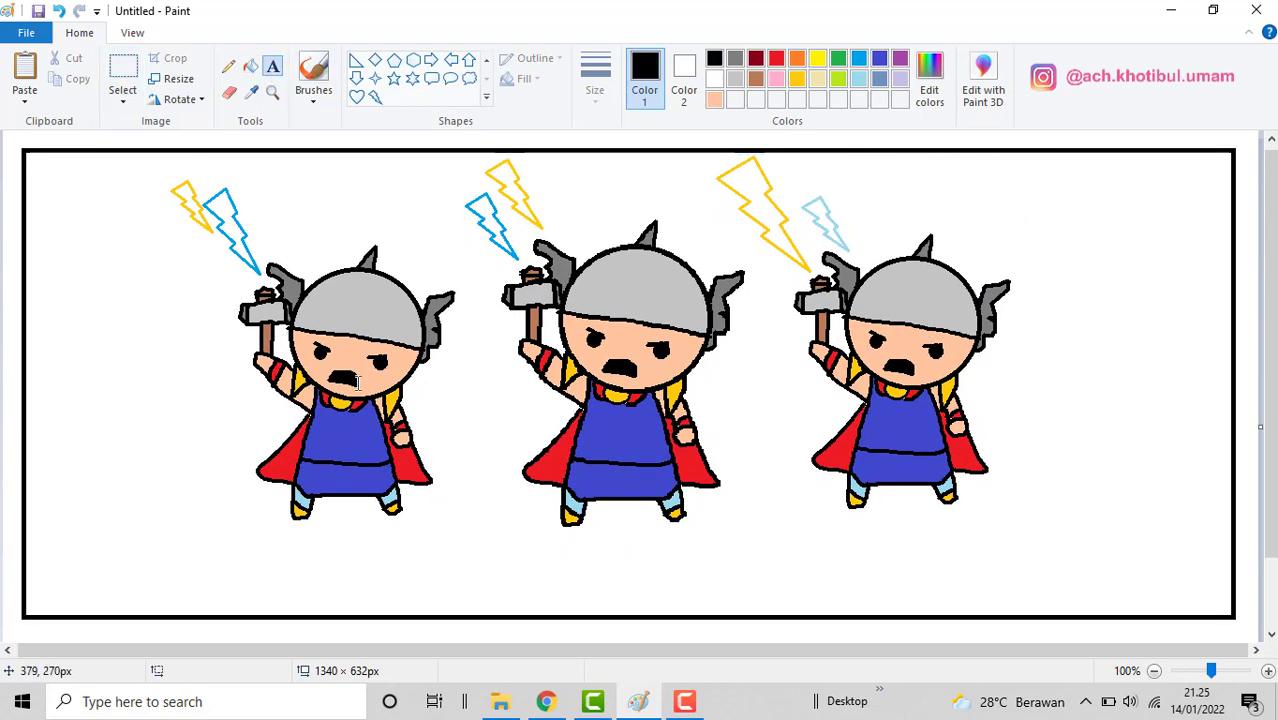
drag(145, 522, 673, 577)
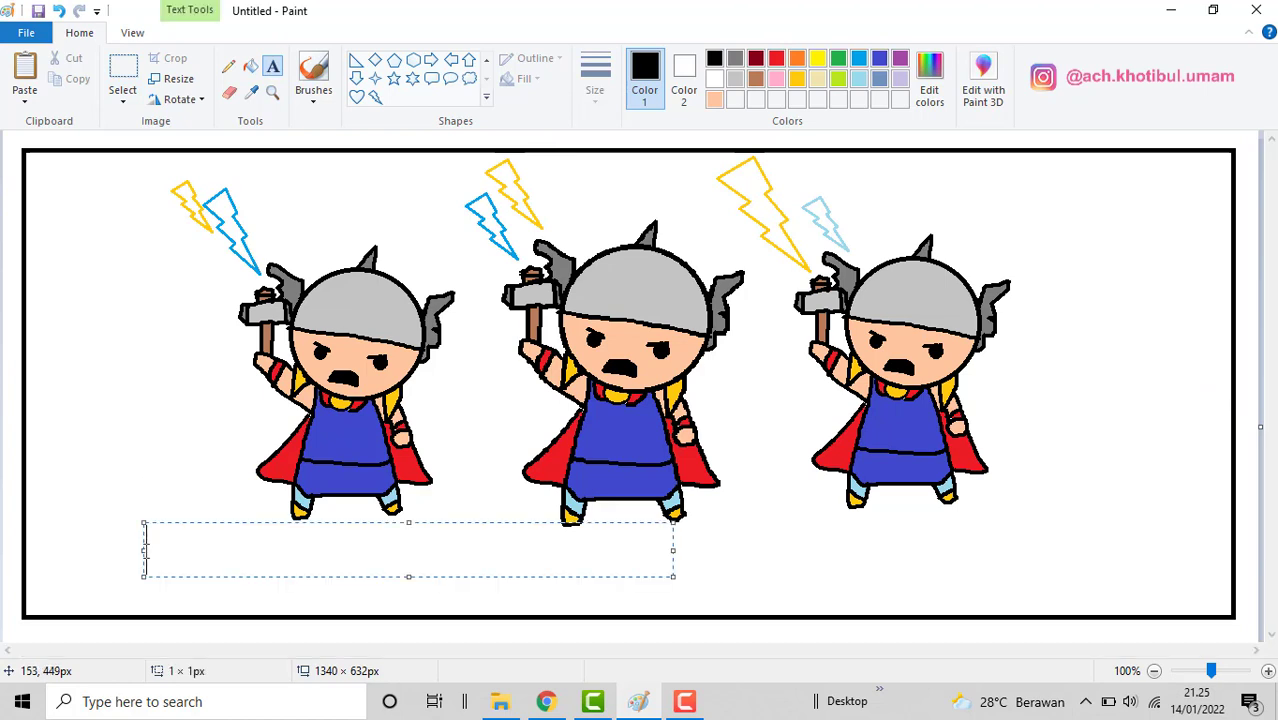
text(THOR)
key(ctrl+a)
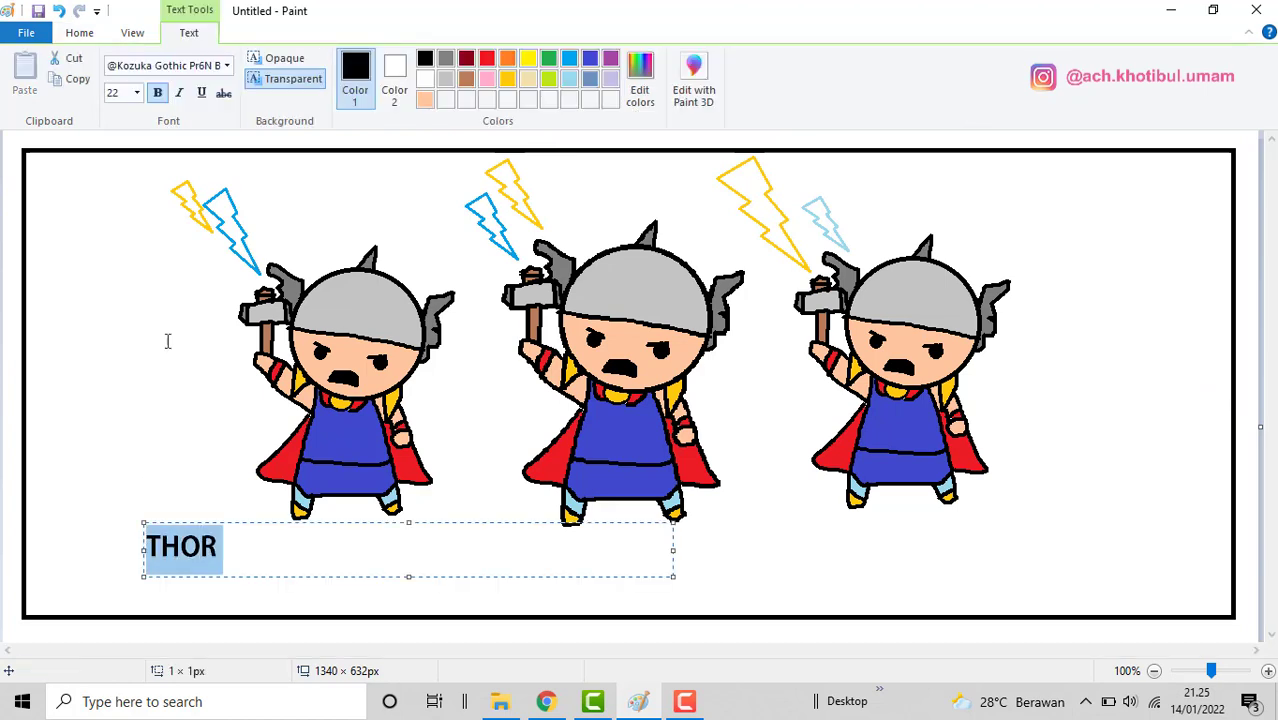
click(139, 93)
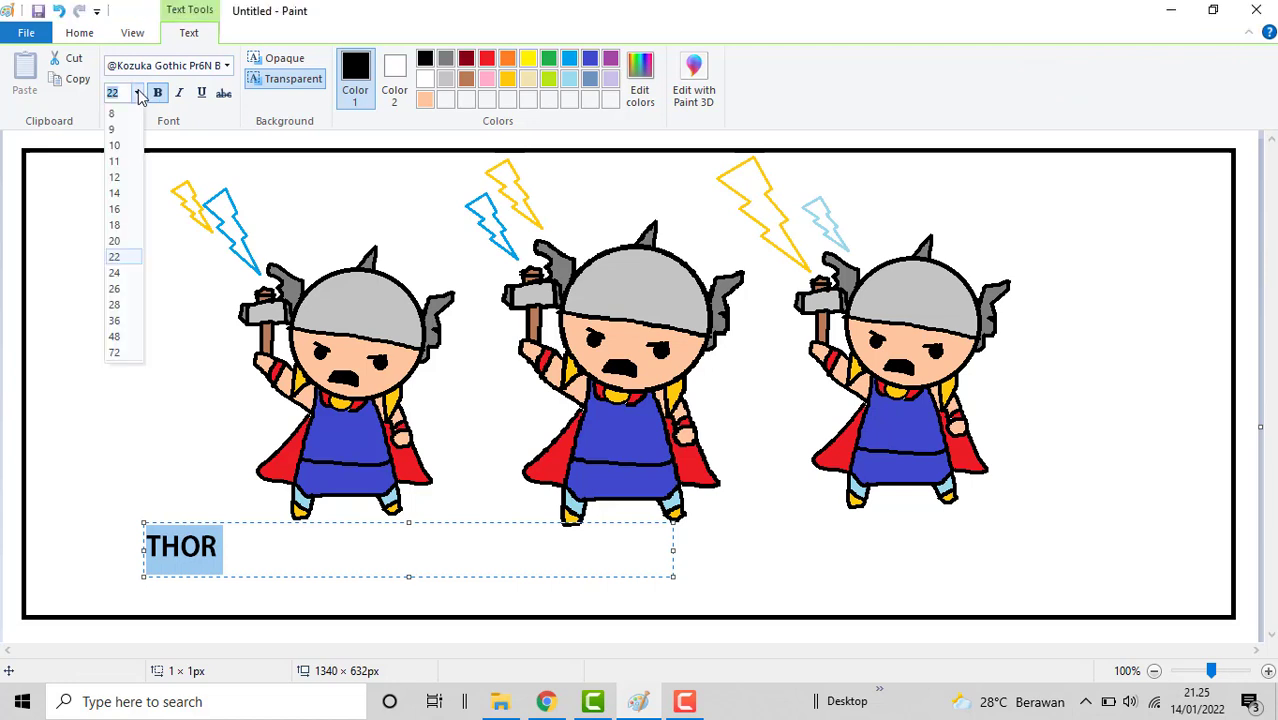
click(114, 352)
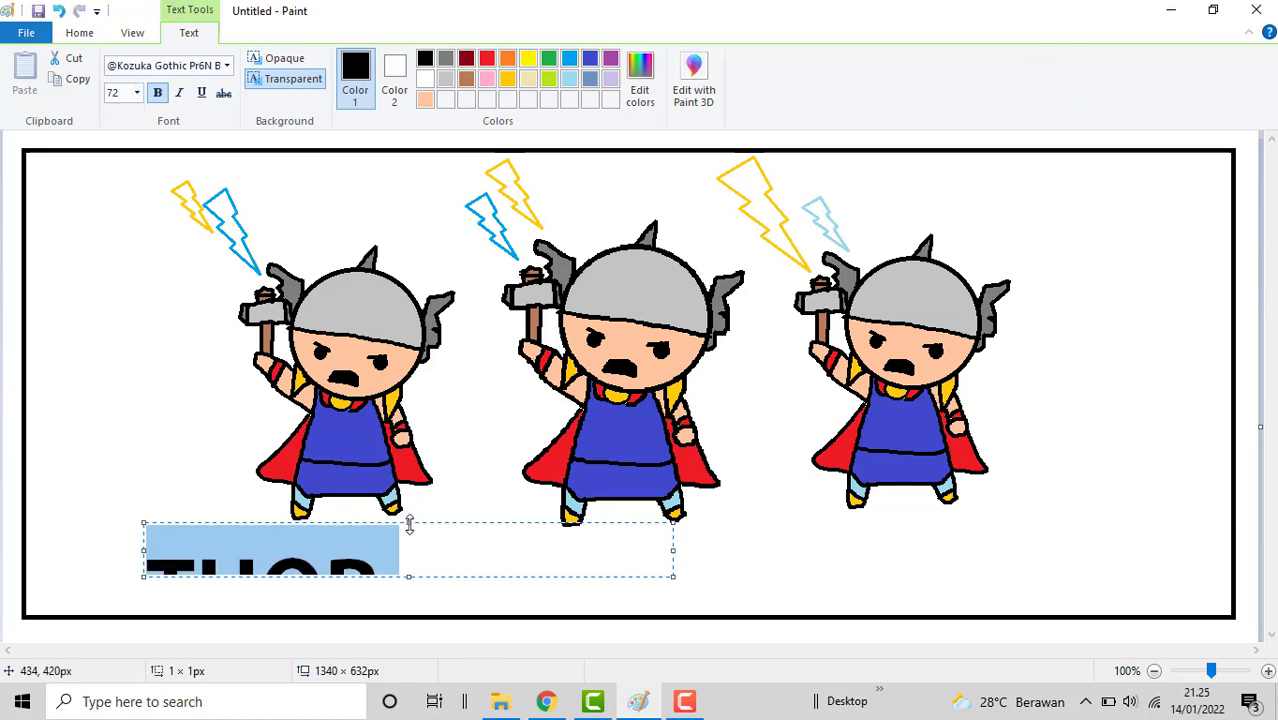
Move the THOR text beneath the middle figure and set its font size to 65
drag(409, 523, 728, 499)
click(370, 517)
click(675, 530)
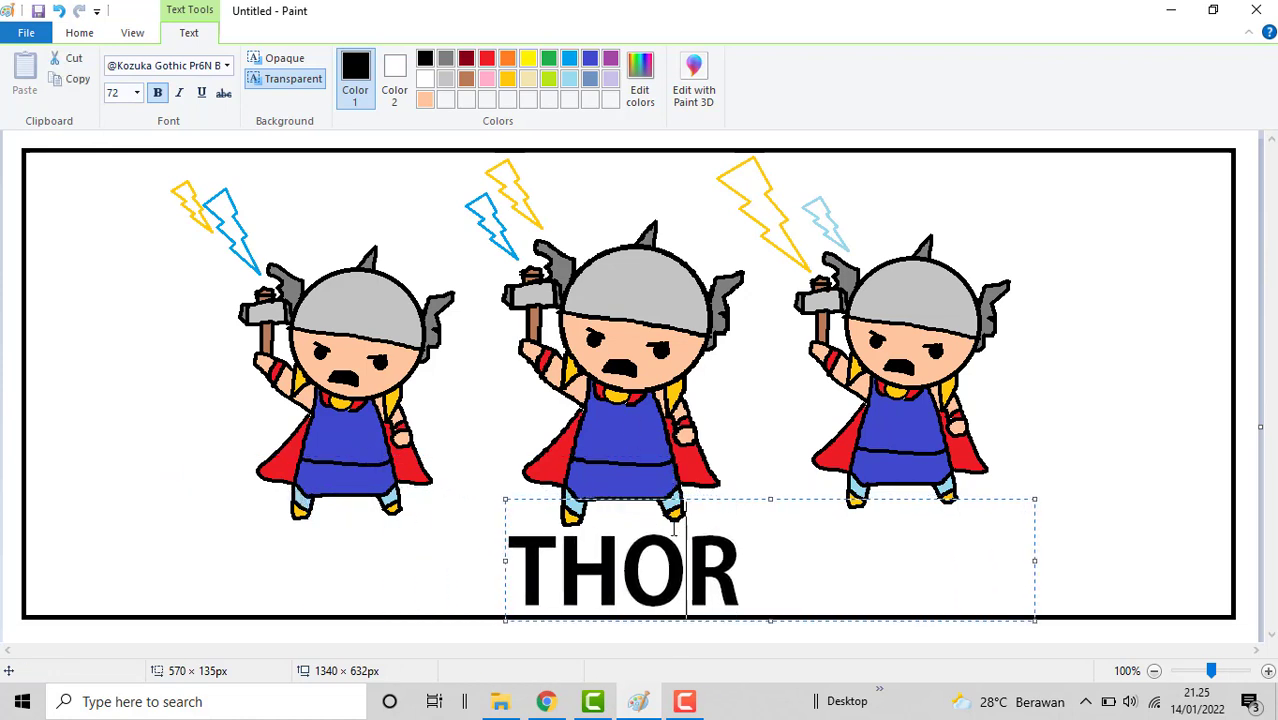
key(ctrl+a)
click(137, 92)
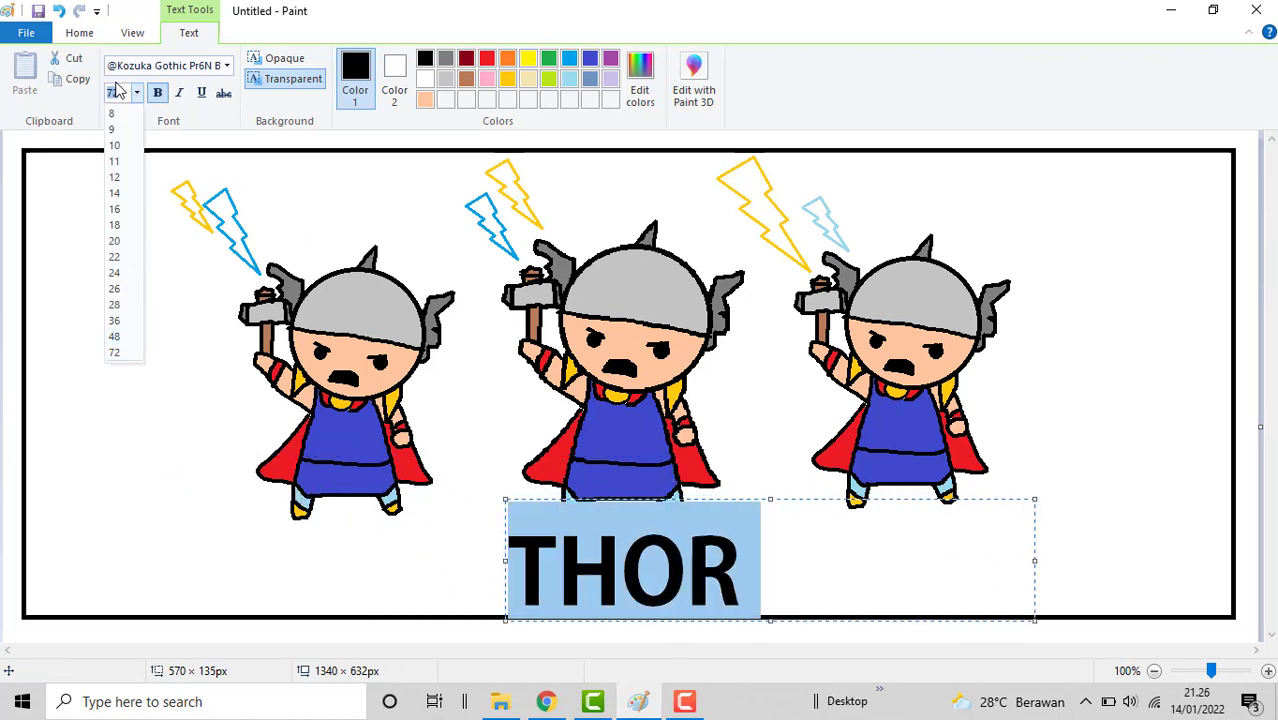
key(Return)
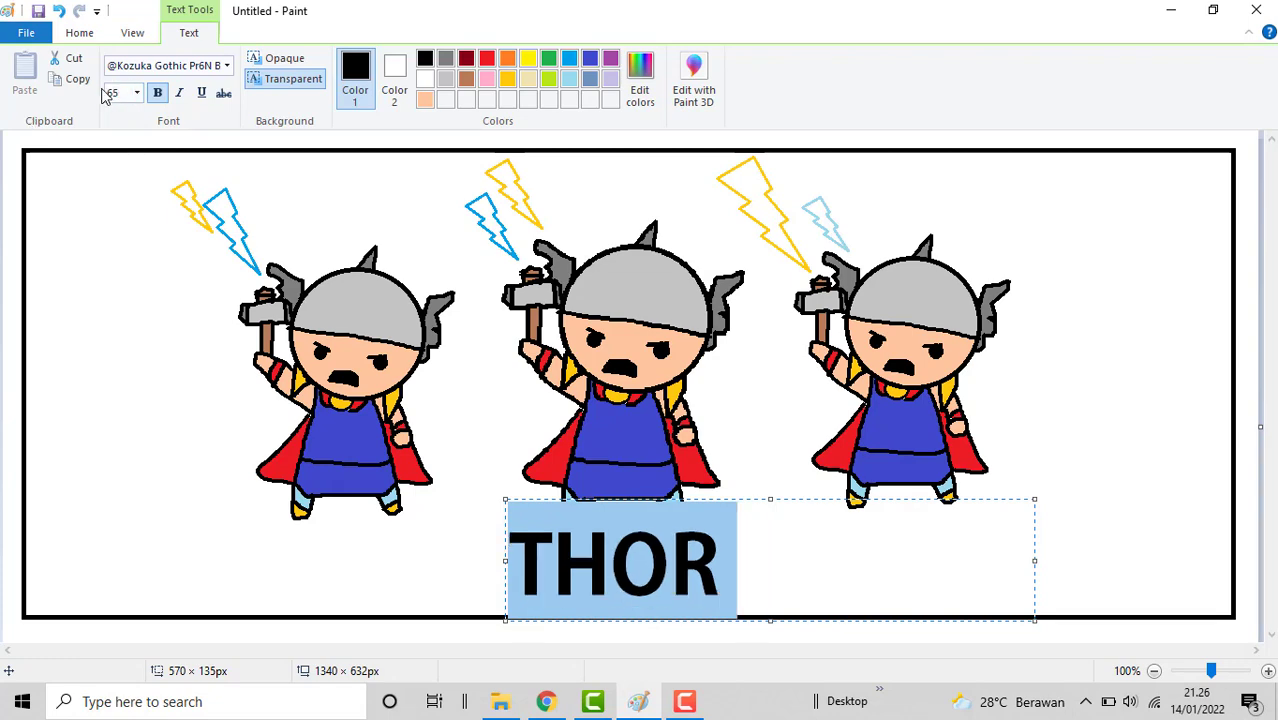
Change the THOR text's font to Bold Type at size 85 with the bold style turned off
click(228, 66)
drag(262, 106, 270, 200)
click(140, 191)
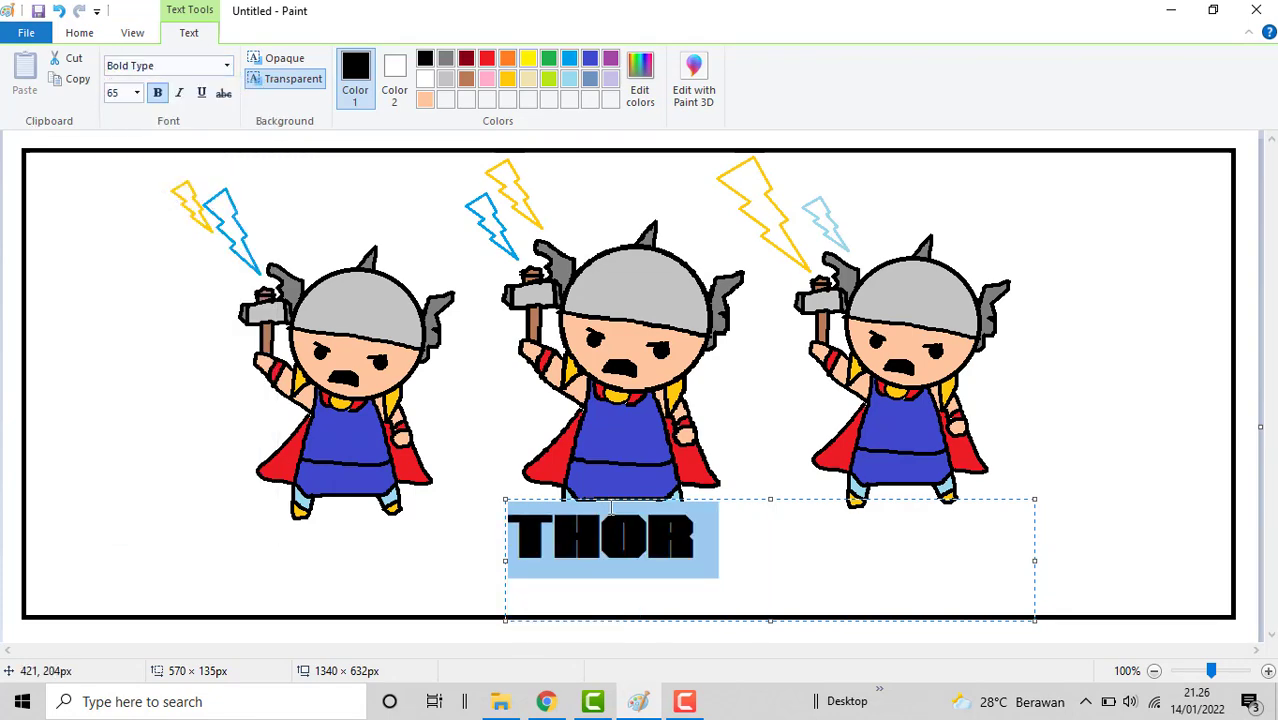
click(680, 540)
key(ctrl+a)
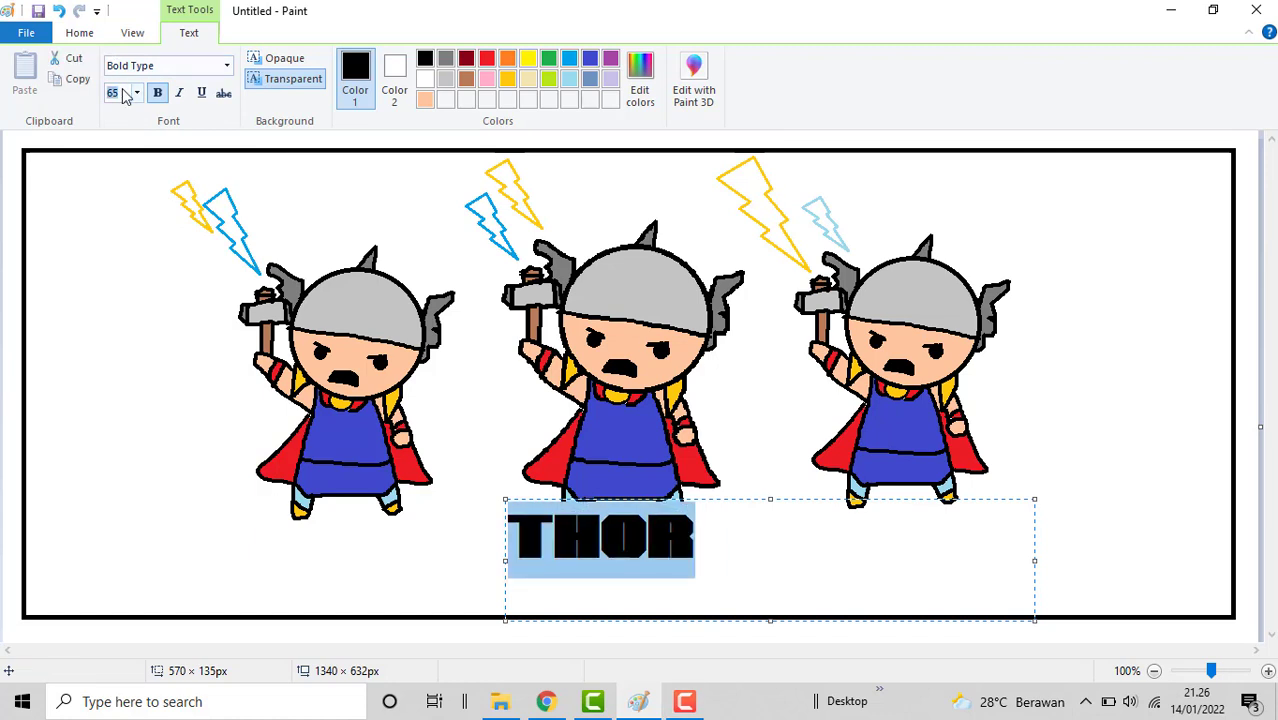
click(123, 94)
text(85)
click(592, 535)
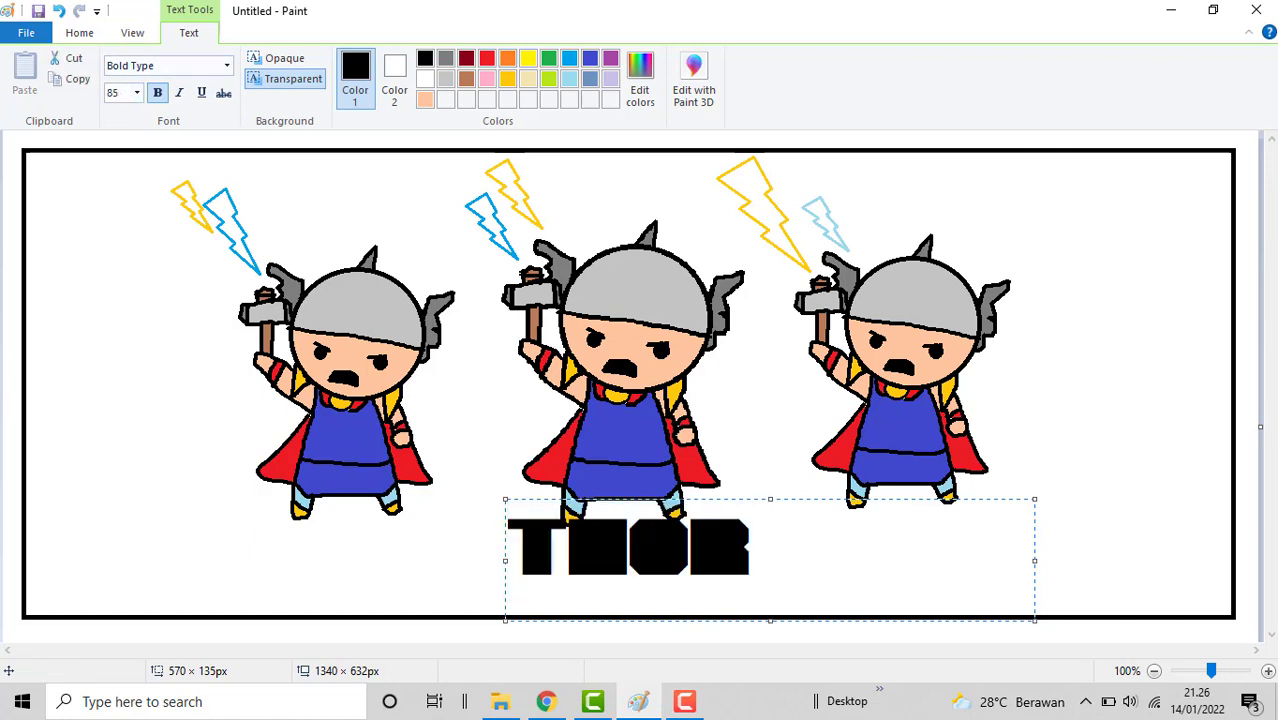
key(ctrl+a)
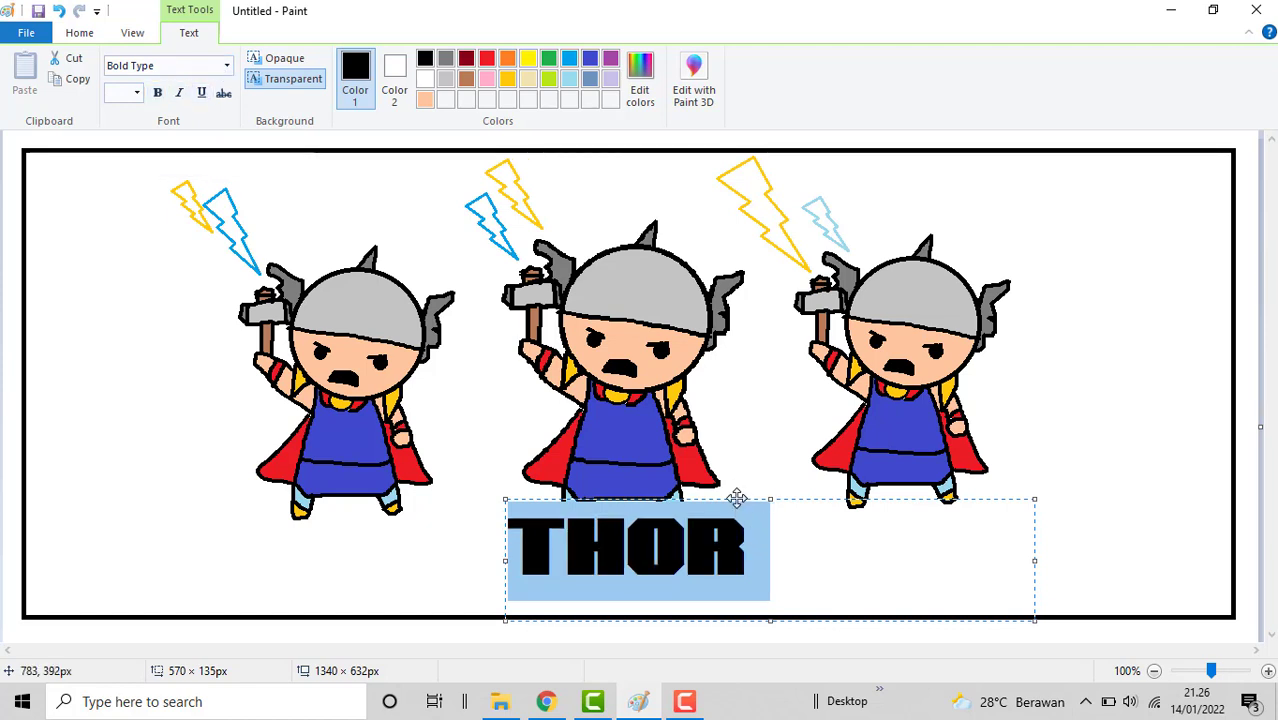
Move the THOR text slightly down, just below the middle figure's feet, and color it indigo blue
drag(736, 497, 733, 520)
click(744, 562)
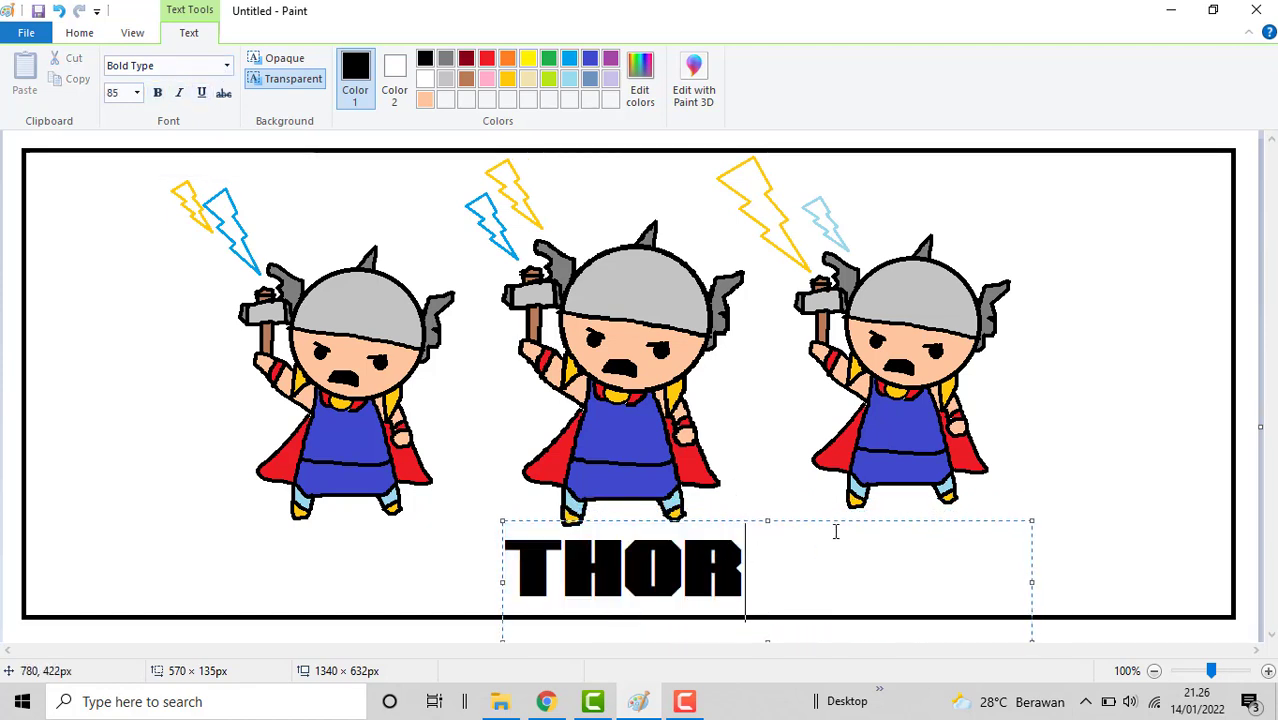
key(ctrl+a)
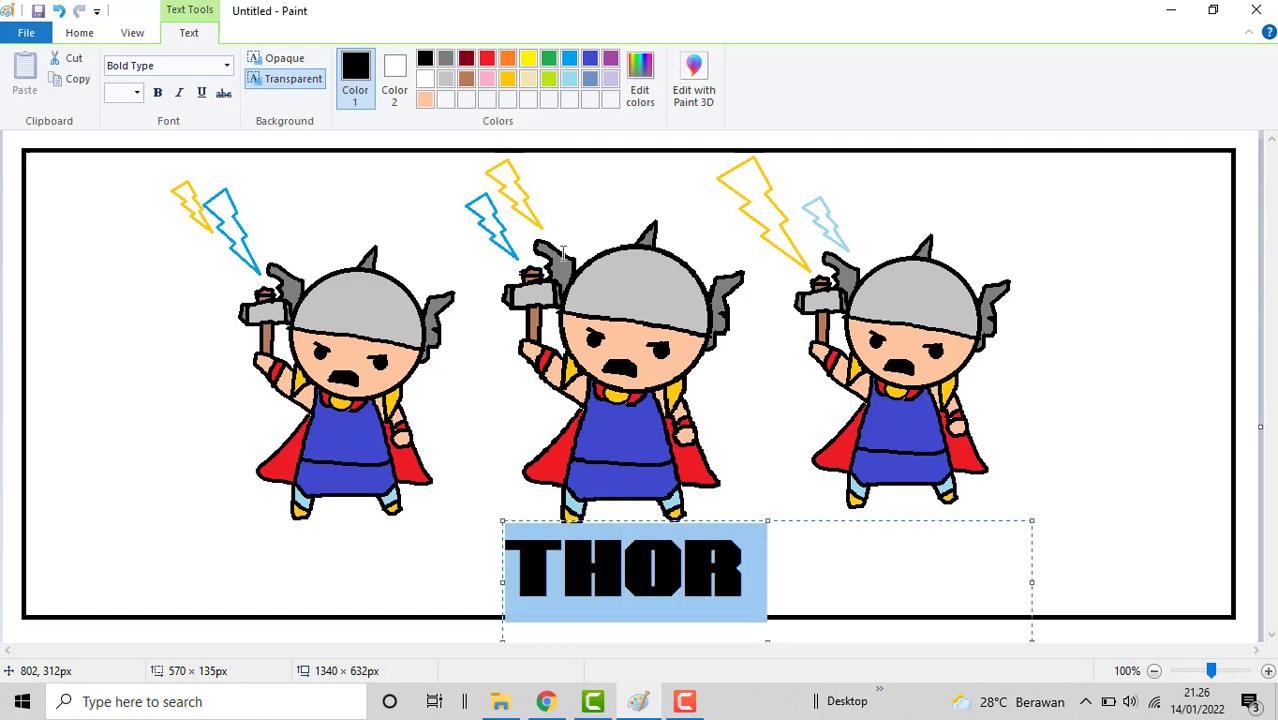
click(590, 60)
click(738, 397)
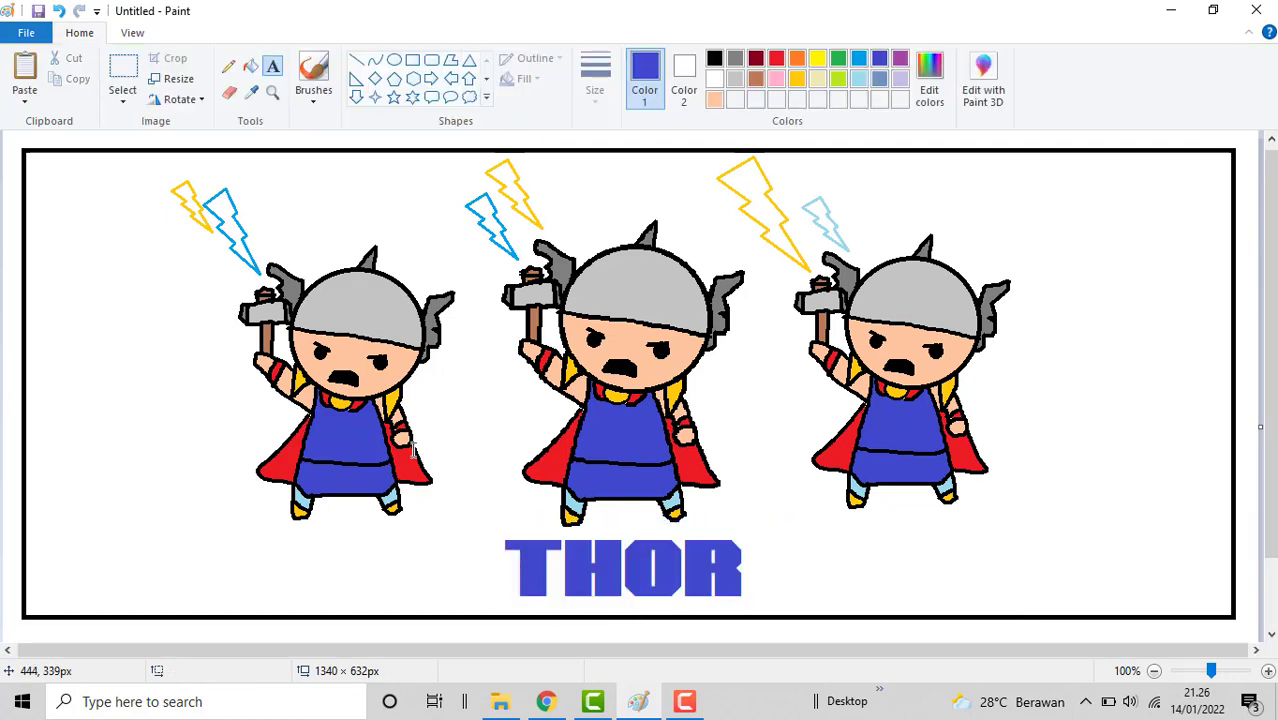
Add a second THOR text beneath the first figure, in red at font size 72, with its text box enlarged to about 437 × 143 px
click(292, 526)
text(THOR)
key(ctrl+a)
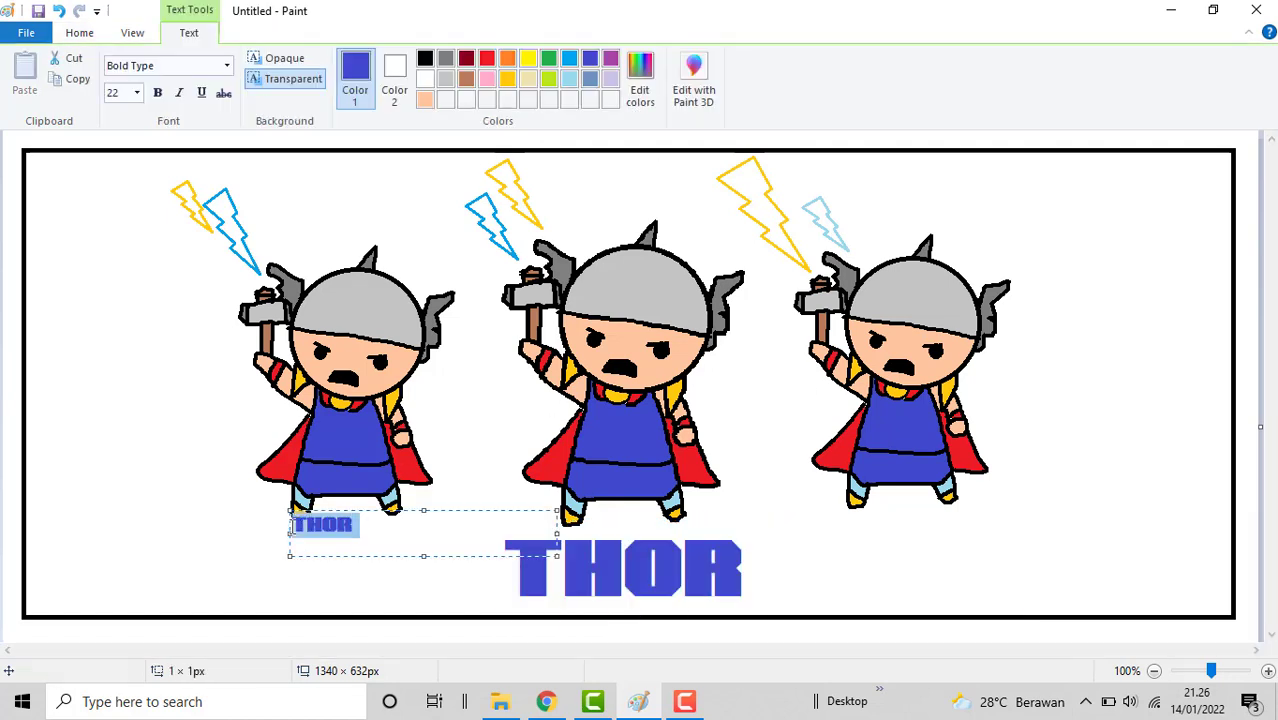
drag(558, 556, 694, 638)
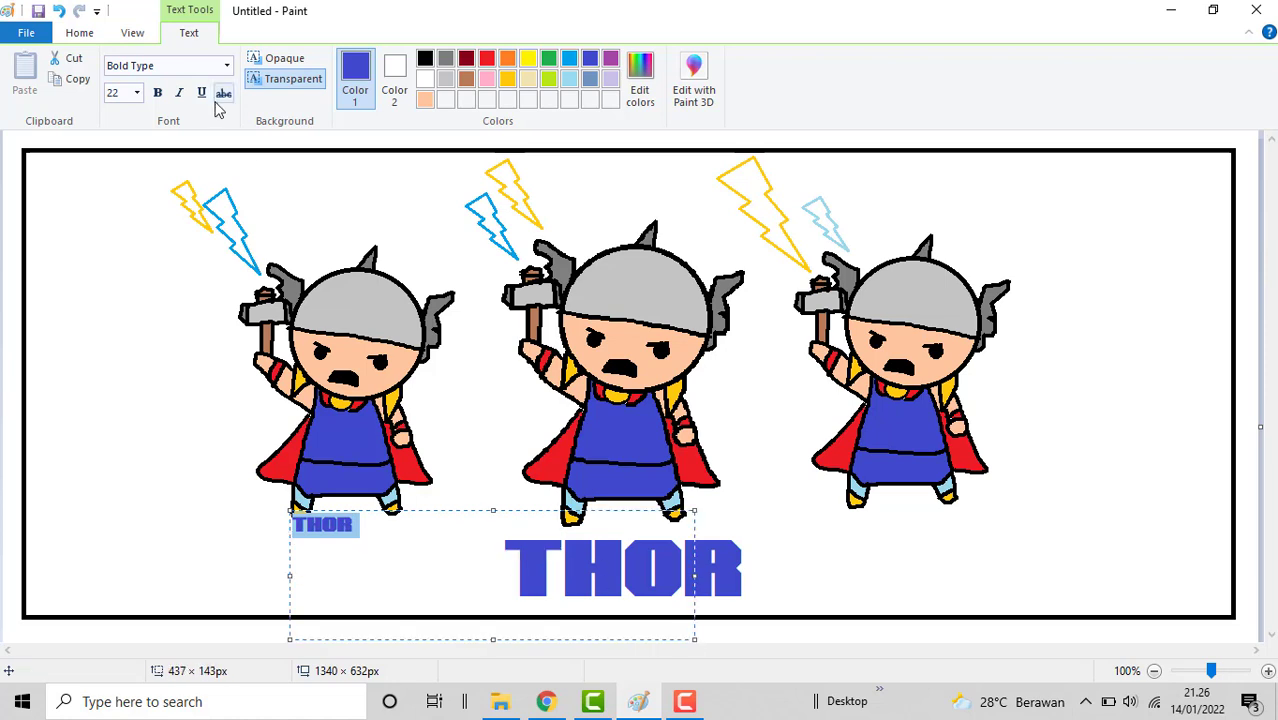
click(138, 93)
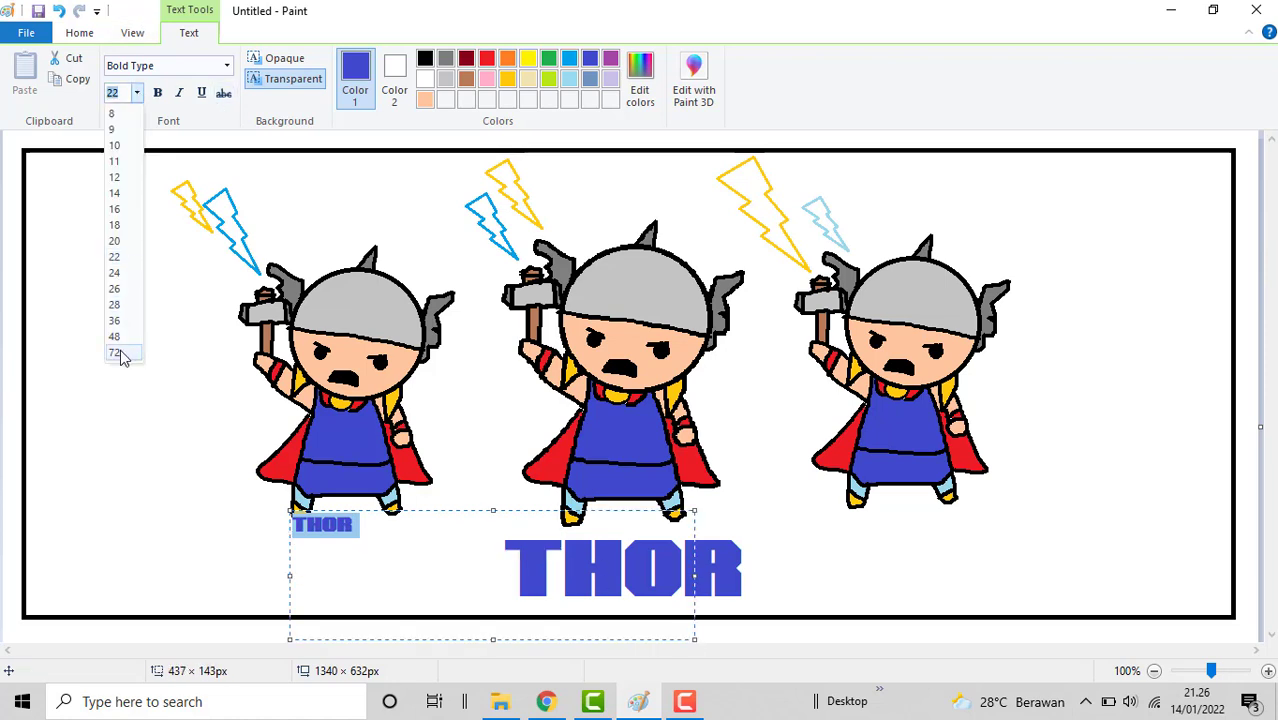
click(120, 356)
click(486, 59)
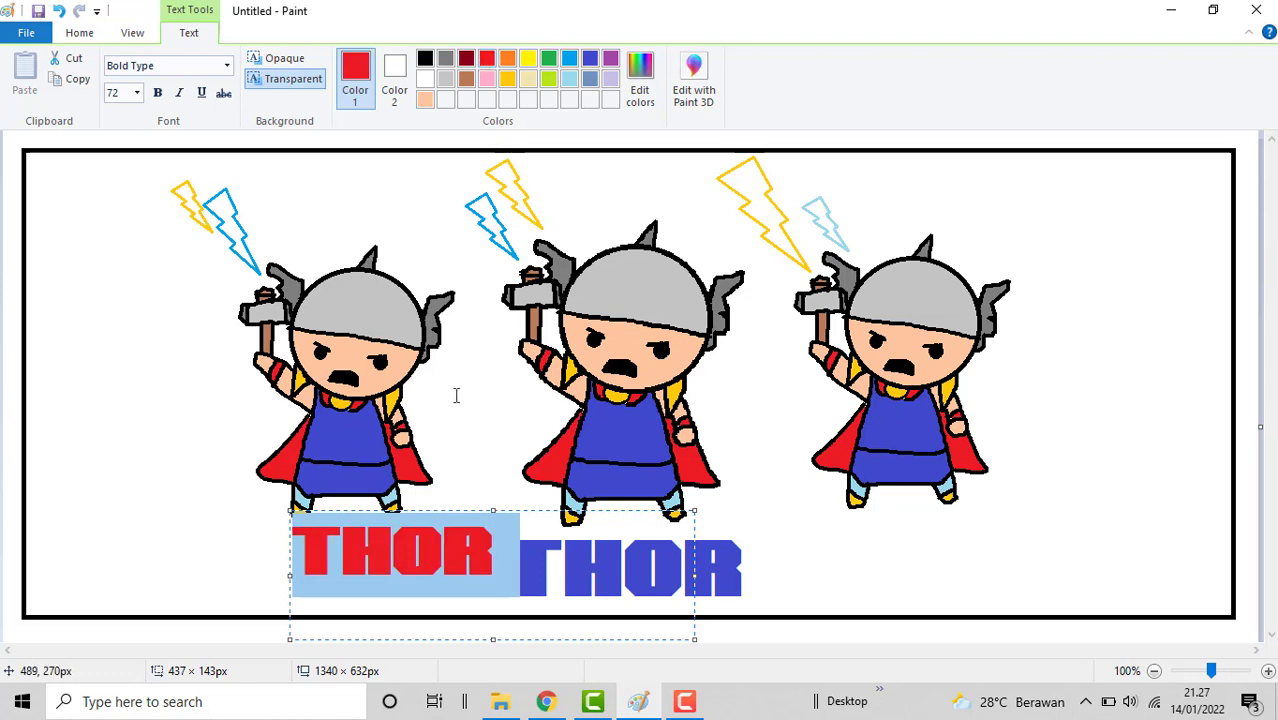
Move the red THOR text over the blue one and set its font size to 85
drag(430, 511, 700, 524)
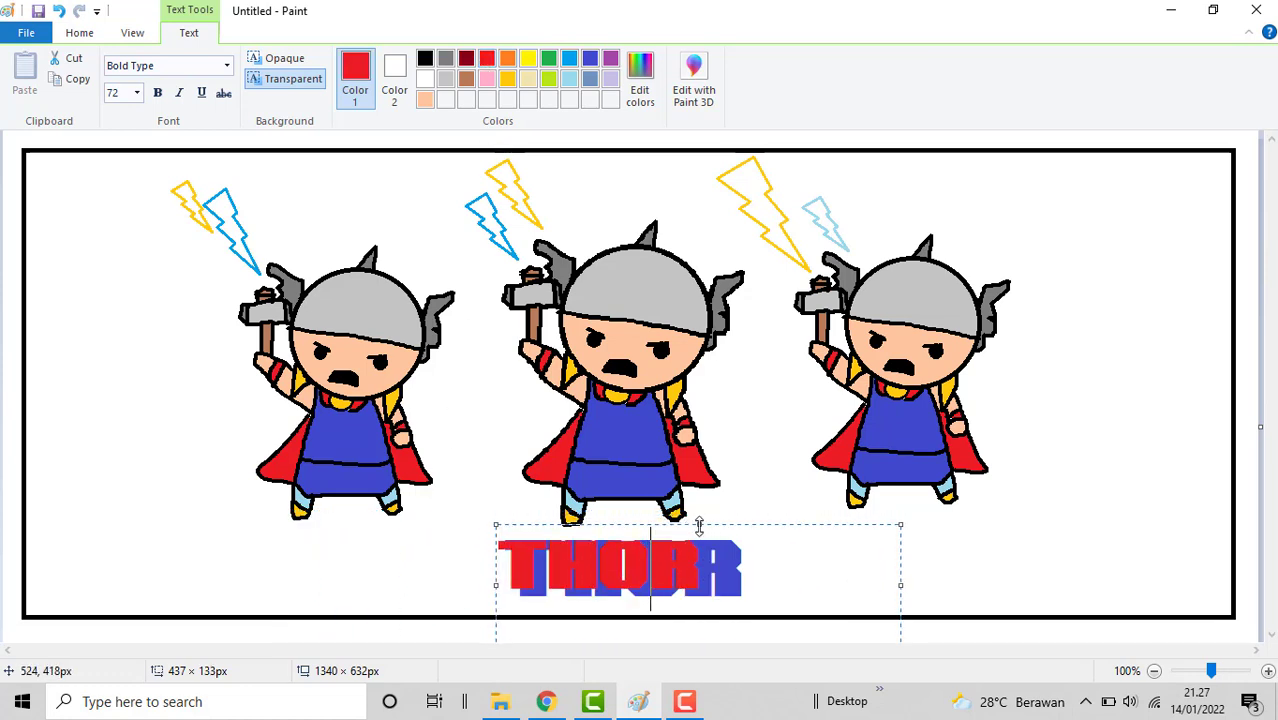
key(ctrl+a)
click(123, 100)
text(8)
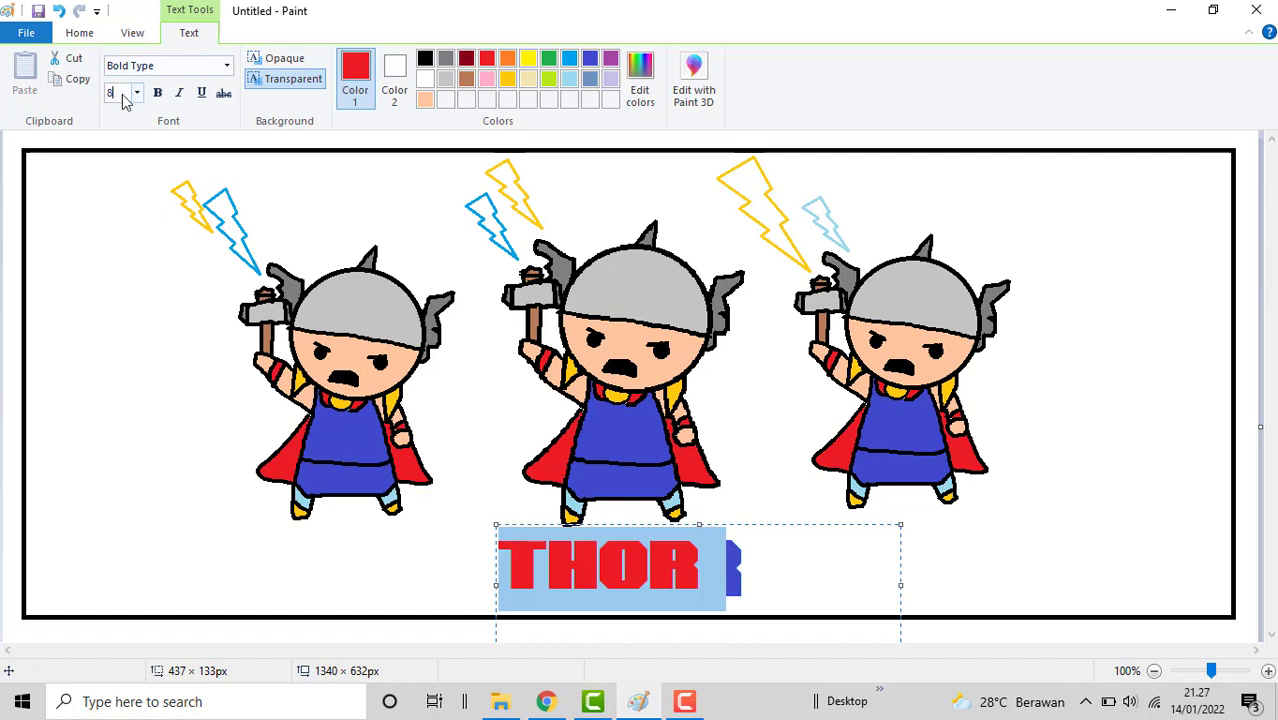
text(5)
key(Return)
click(607, 580)
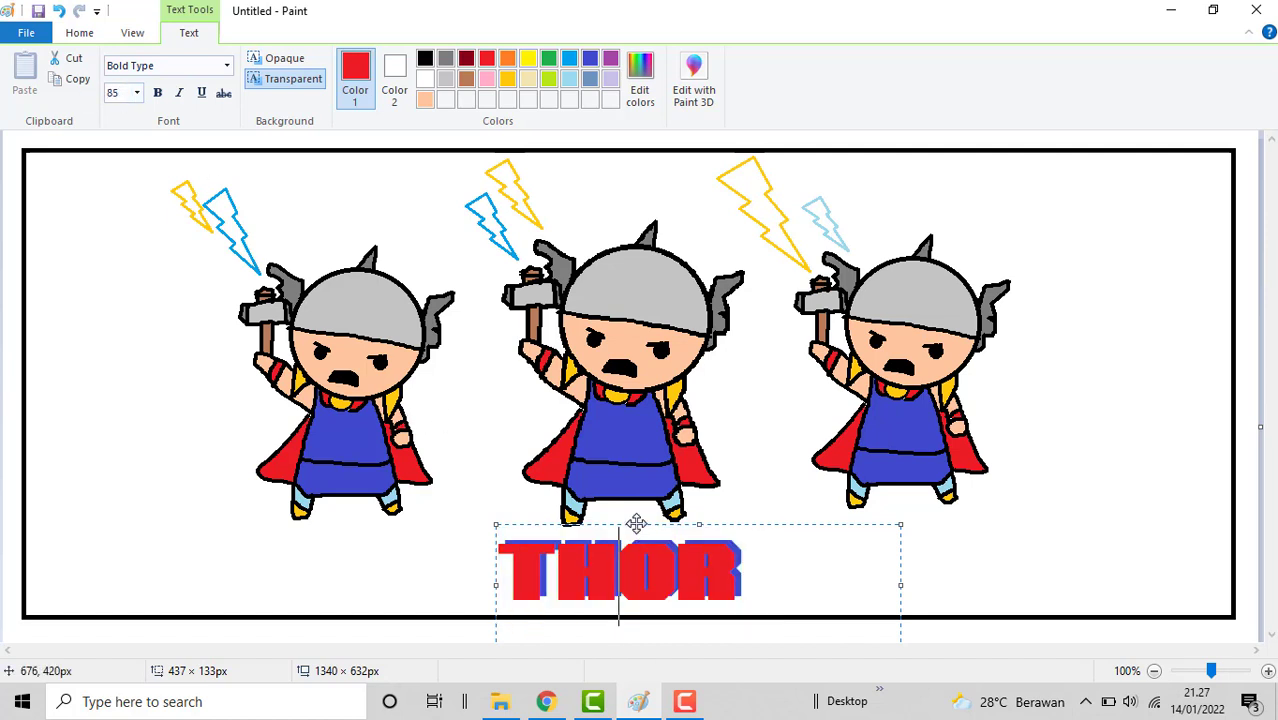
Offset the red THOR text slightly up and left of the blue one as a shadow effect, keeping it red
drag(636, 523, 637, 516)
key(ctrl+a)
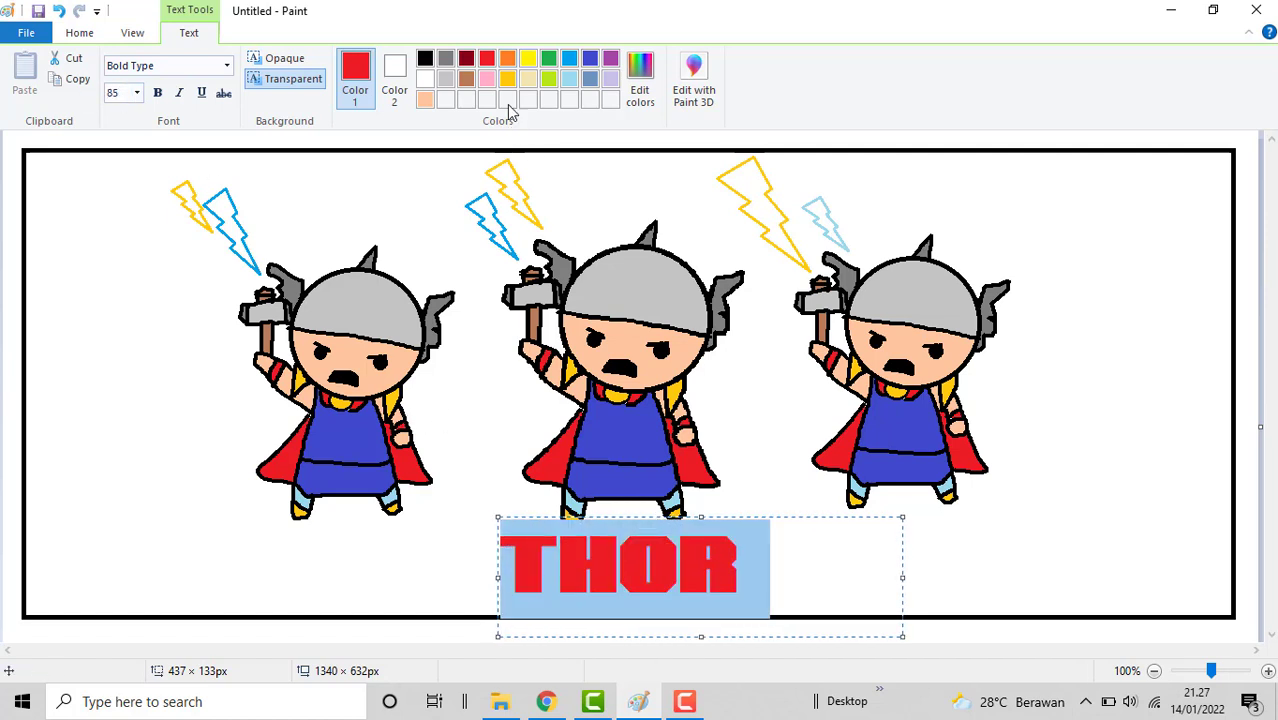
click(528, 60)
click(487, 60)
click(591, 589)
click(790, 490)
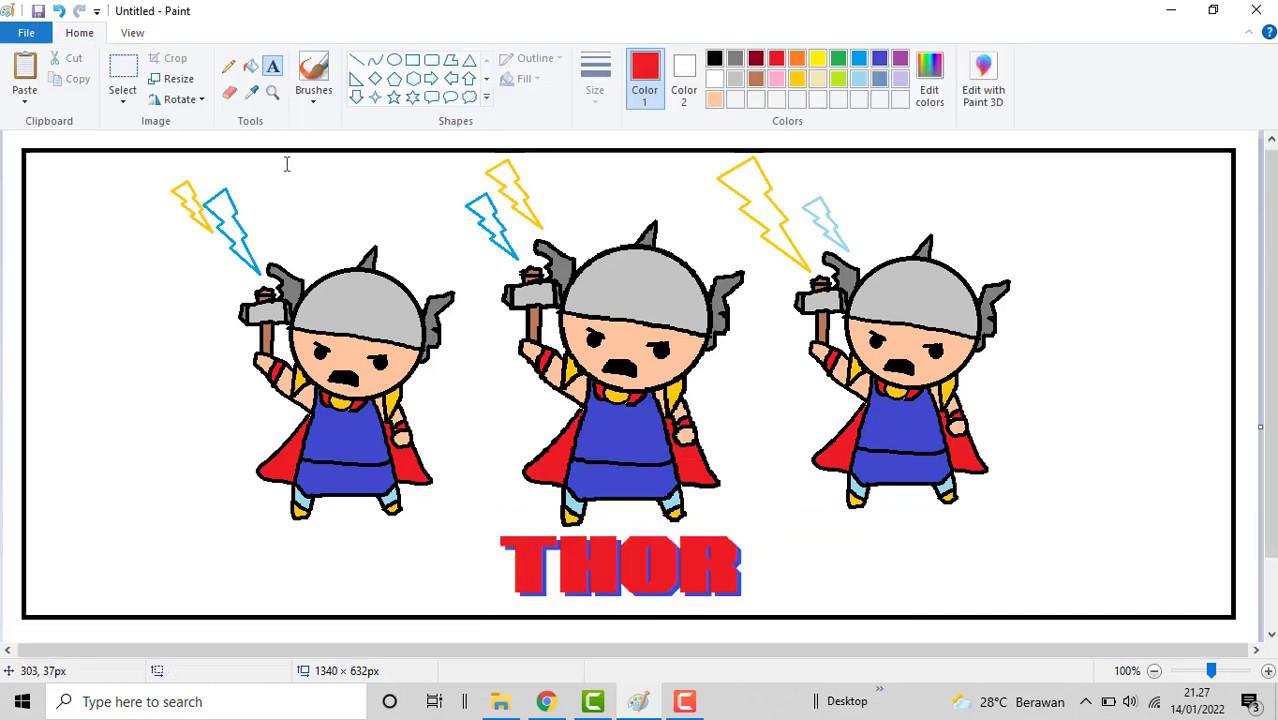
Fill the frame's background and the enclosed gaps between the hammers and heads with dark red
click(249, 70)
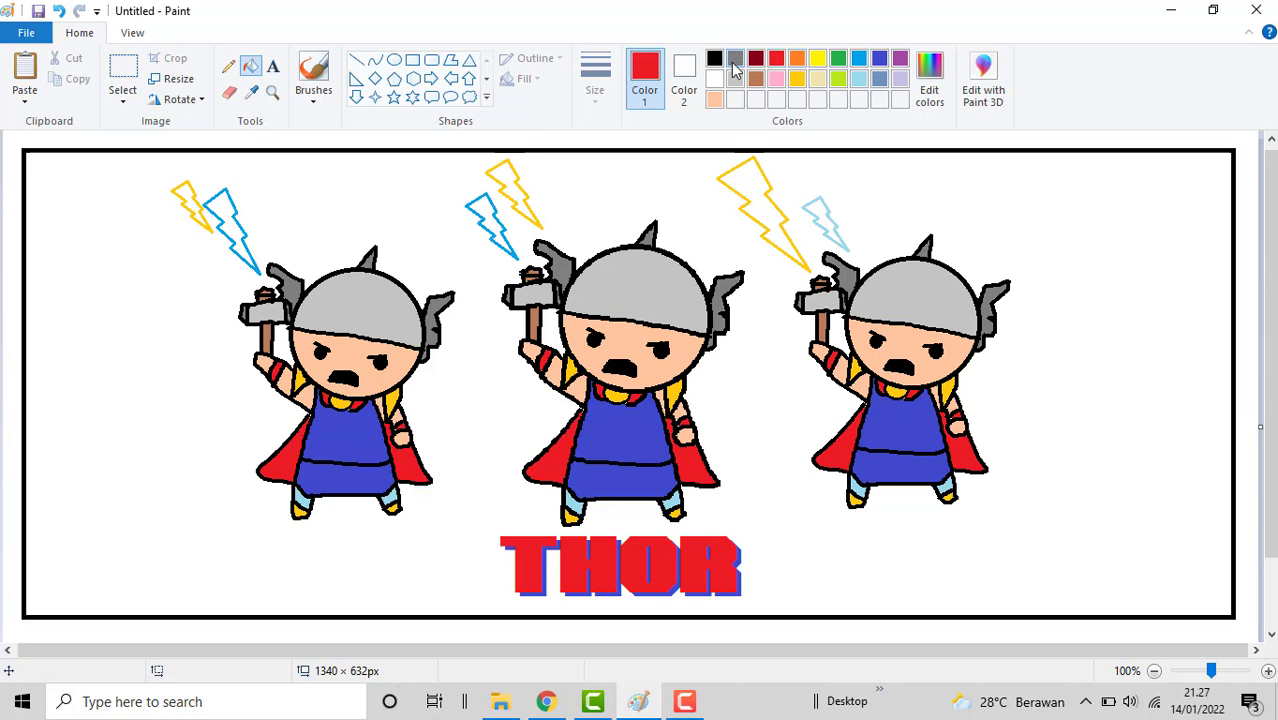
click(756, 60)
click(1079, 218)
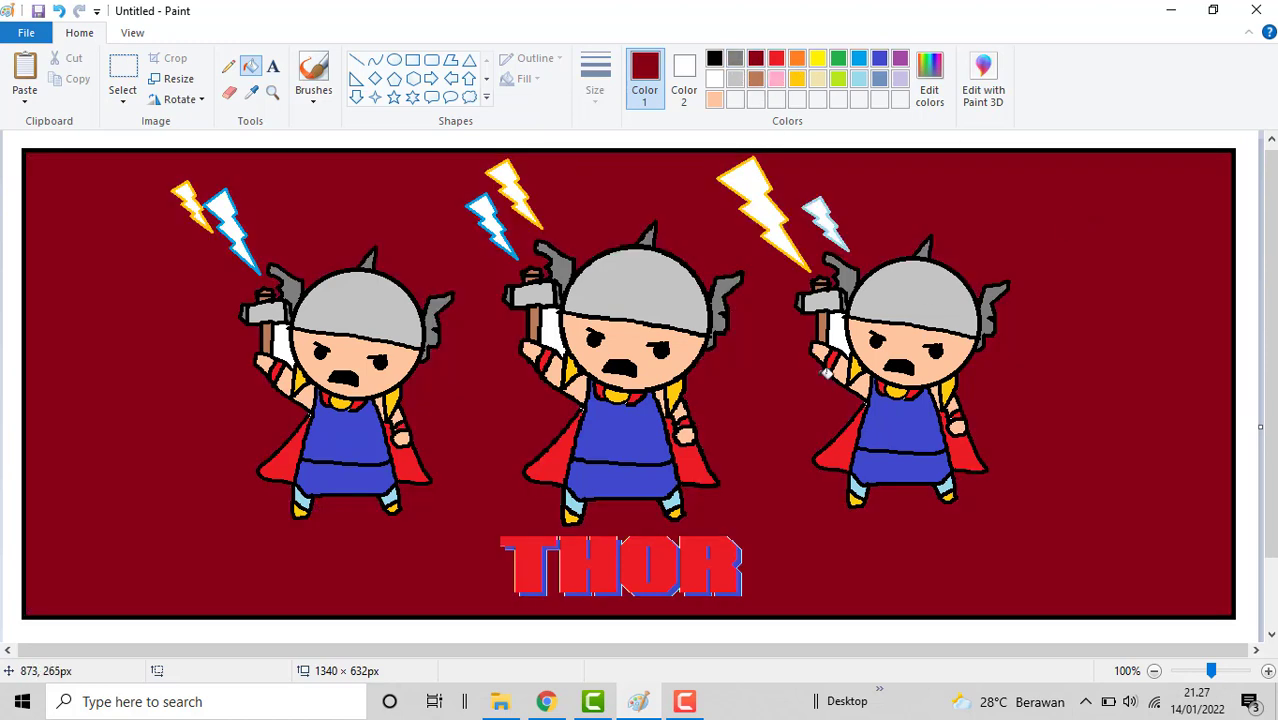
click(558, 322)
click(266, 346)
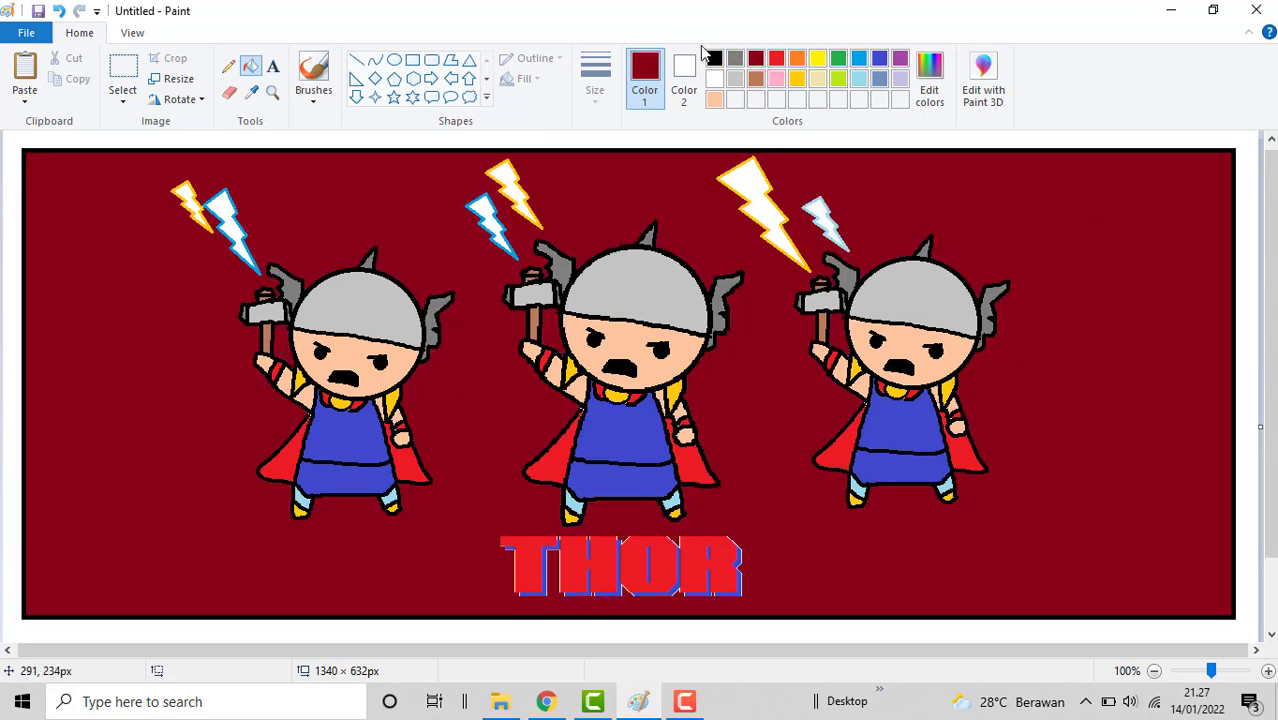
Fill all six lightning bolts above the hammers with yellow
click(817, 58)
click(755, 188)
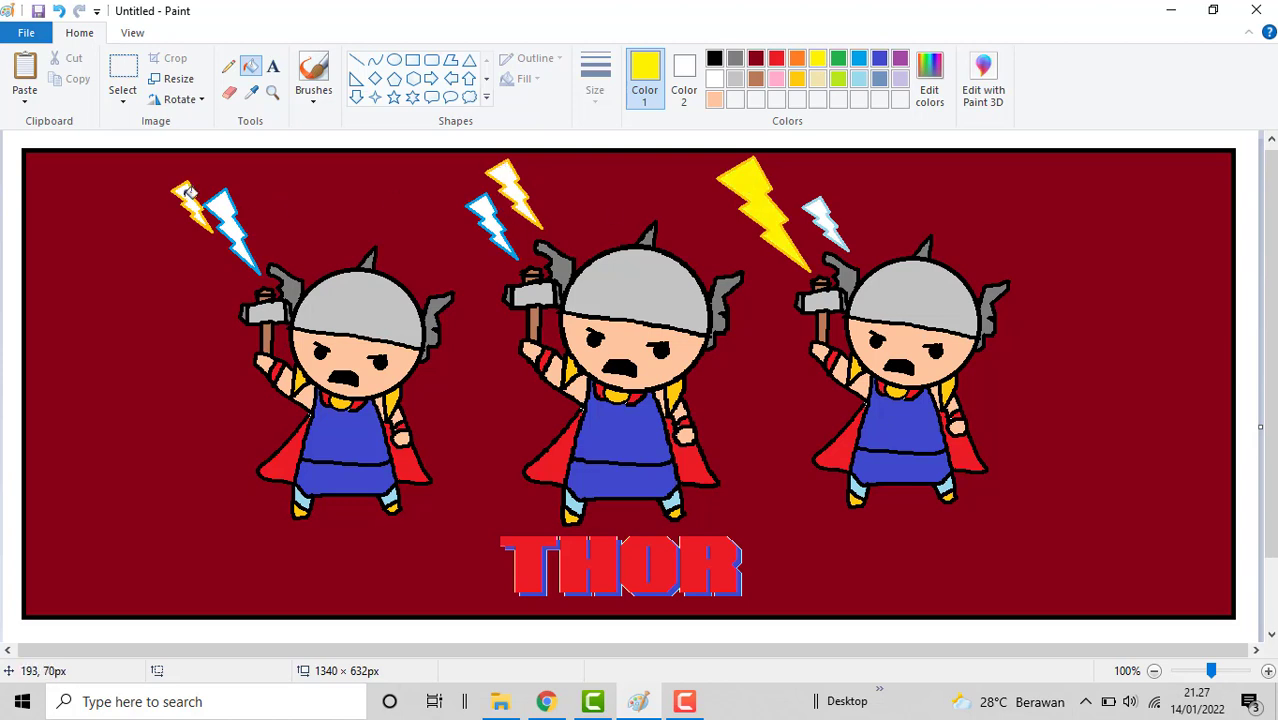
click(191, 196)
click(222, 205)
click(500, 220)
click(826, 228)
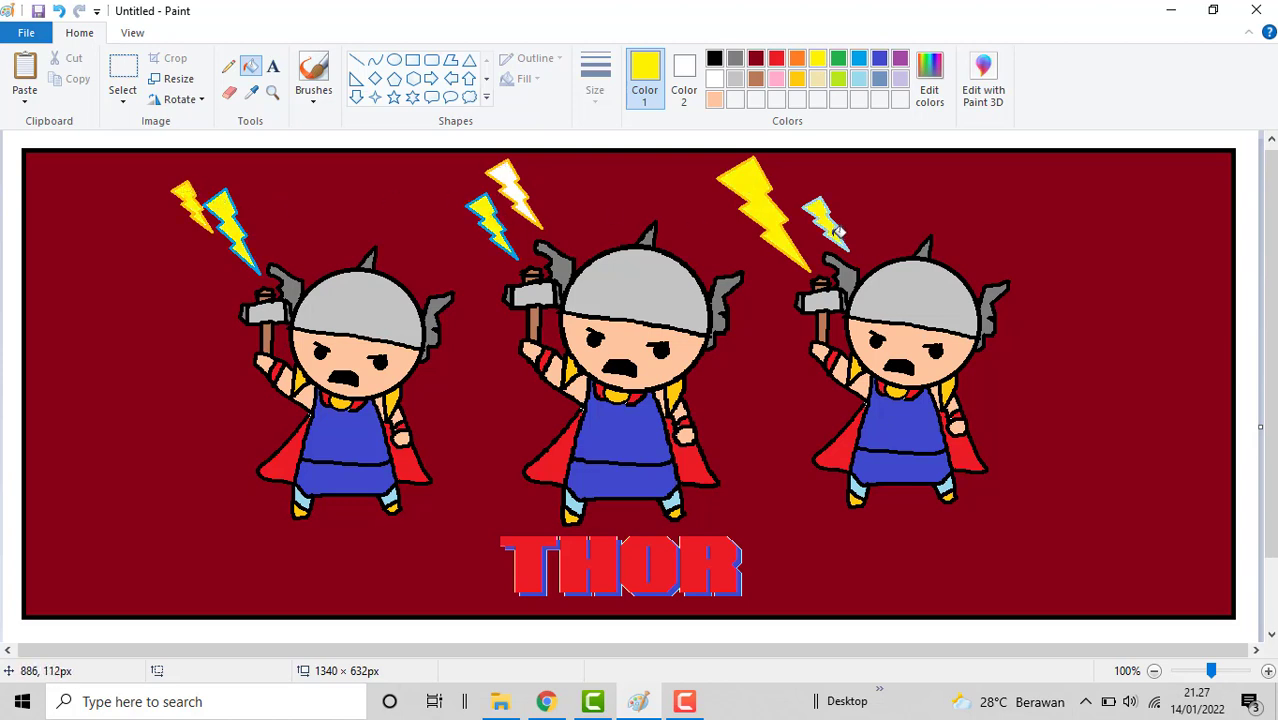
click(507, 190)
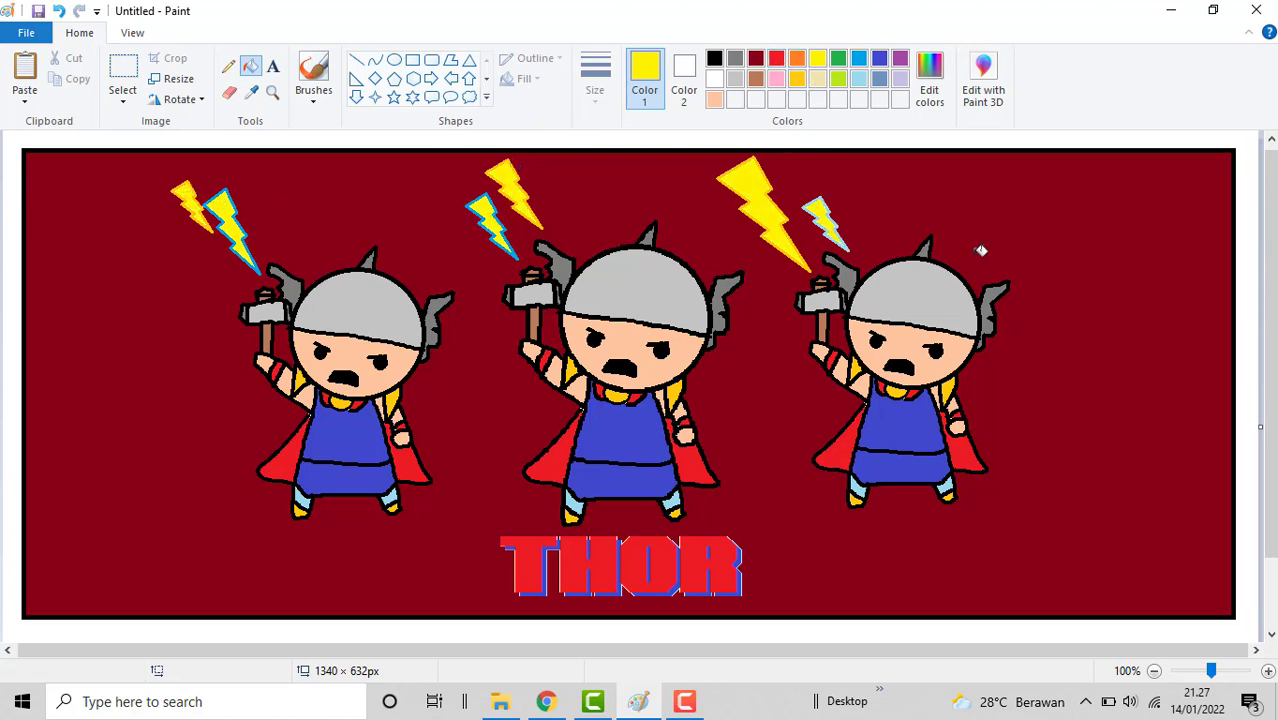